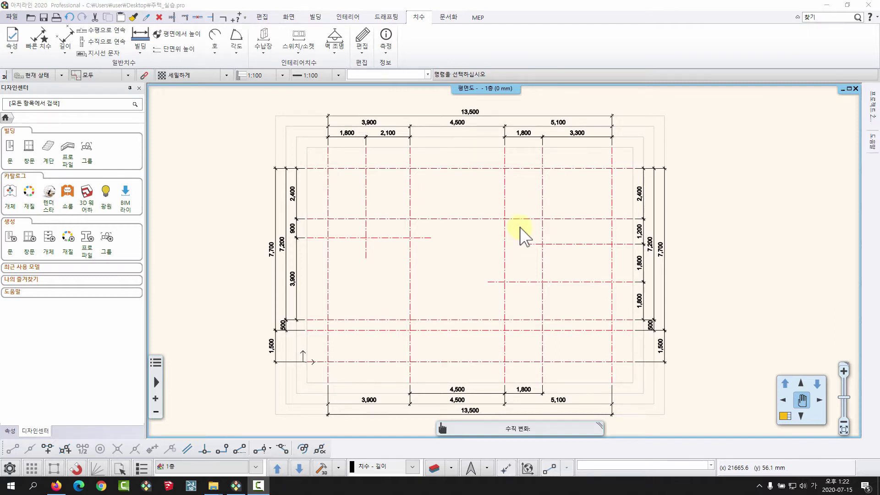
Open the floor settings from the current floor selector and delete the 3층 floor
{"action": "middle_click_drag", "start_coordinate": [450, 246], "coordinate": [443, 245]}
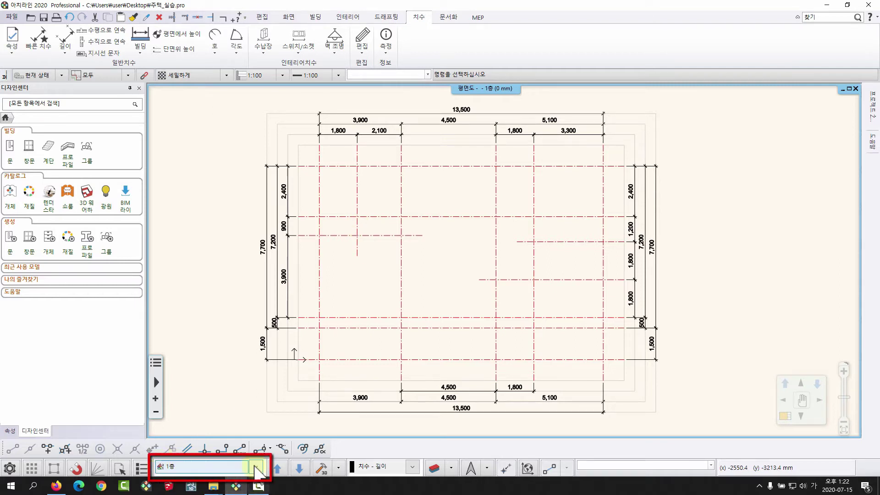
{"action": "double_click", "coordinate": [173, 468]}
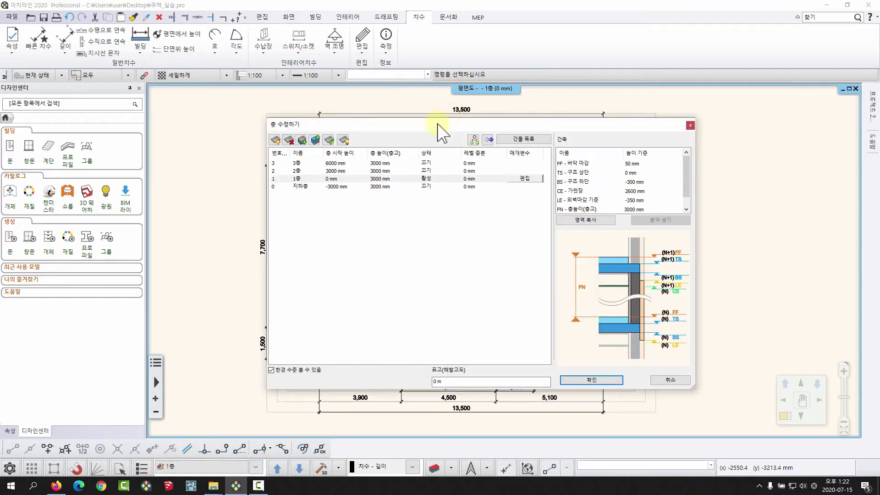
{"action": "left_click_drag", "start_coordinate": [436, 124], "coordinate": [406, 88]}
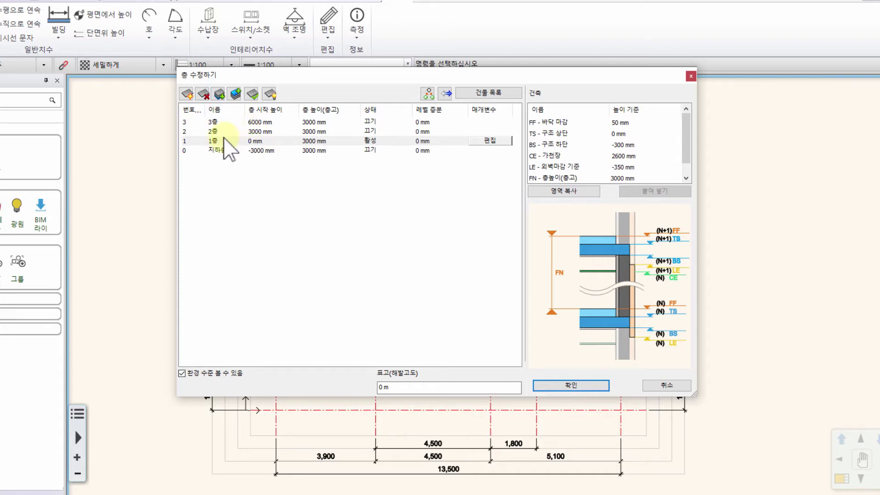
{"action": "left_click", "coordinate": [213, 122]}
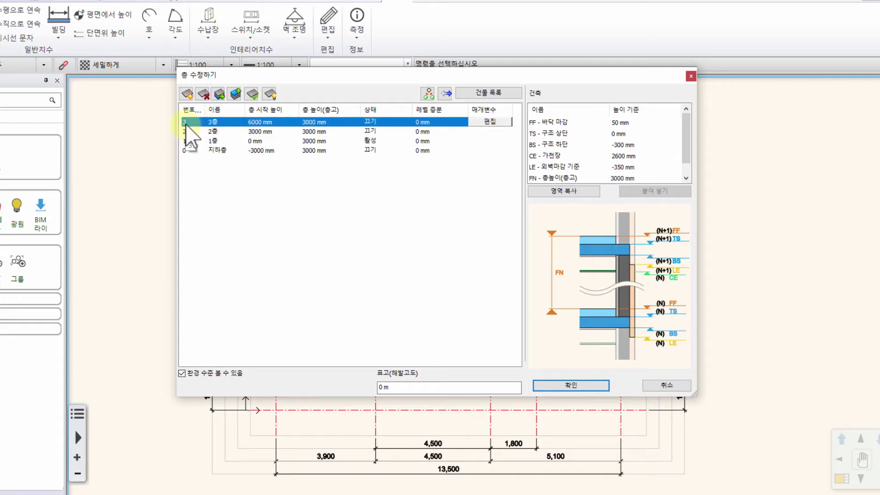
{"action": "left_click", "coordinate": [203, 94]}
{"action": "left_click", "coordinate": [434, 260]}
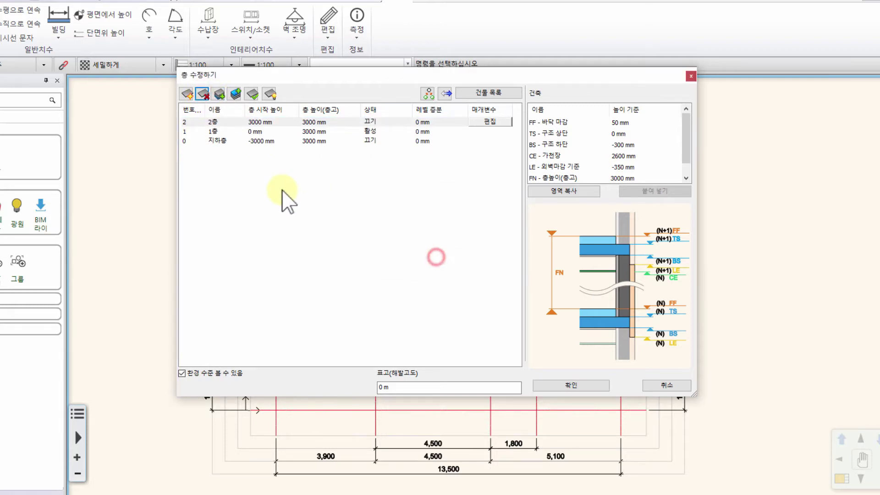
Rename the 지하층 floor to 기초층 and the 2층 floor to 지붕층
{"action": "left_click_drag", "start_coordinate": [243, 108], "coordinate": [258, 108]}
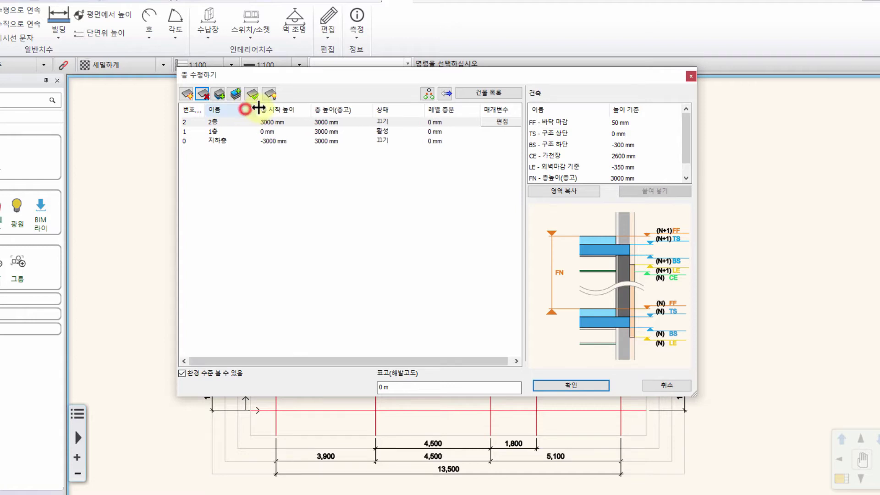
{"action": "double_click", "coordinate": [213, 139]}
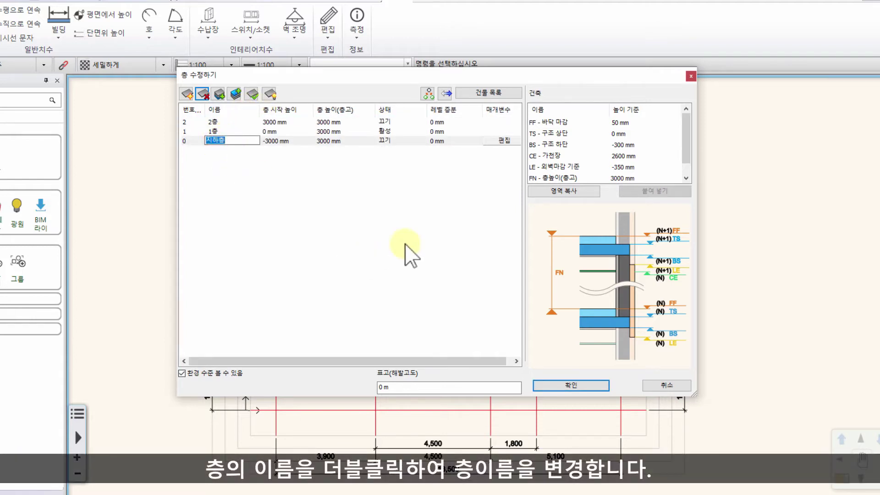
{"action": "type", "text": "기초층"}
{"action": "key", "text": "Return"}
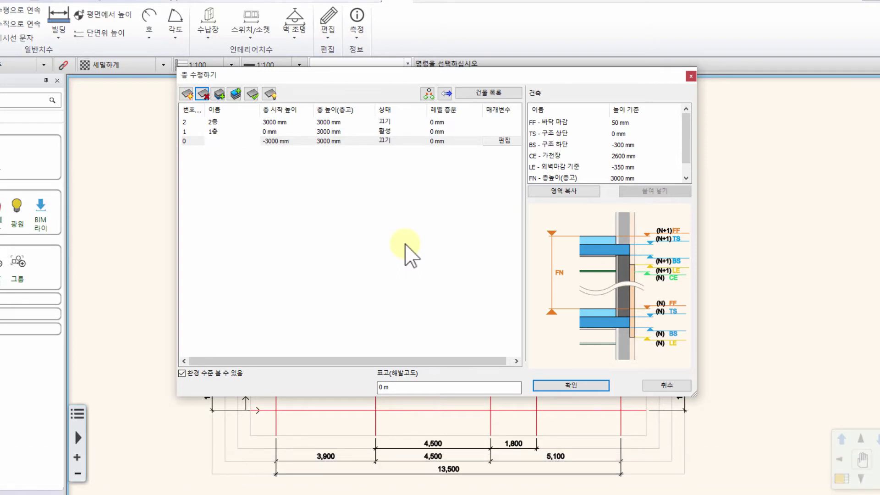
{"action": "left_click", "coordinate": [214, 122]}
{"action": "left_click", "coordinate": [213, 122]}
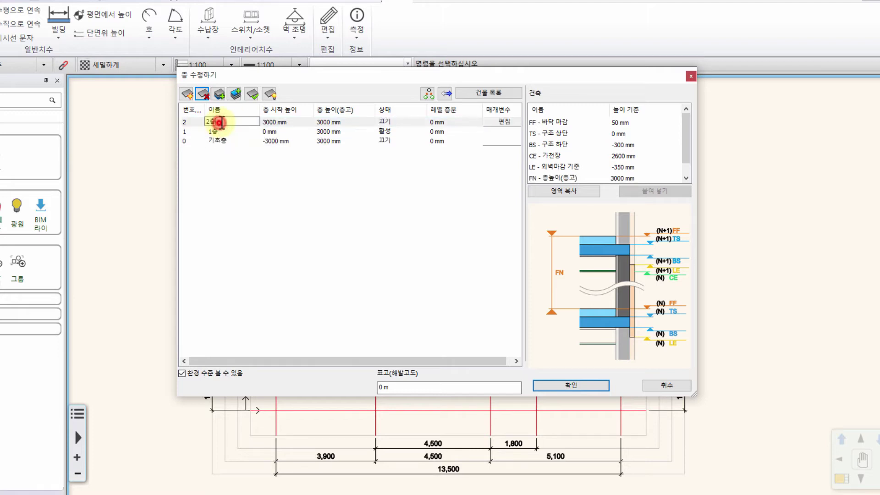
{"action": "type", "text": "지붕층"}
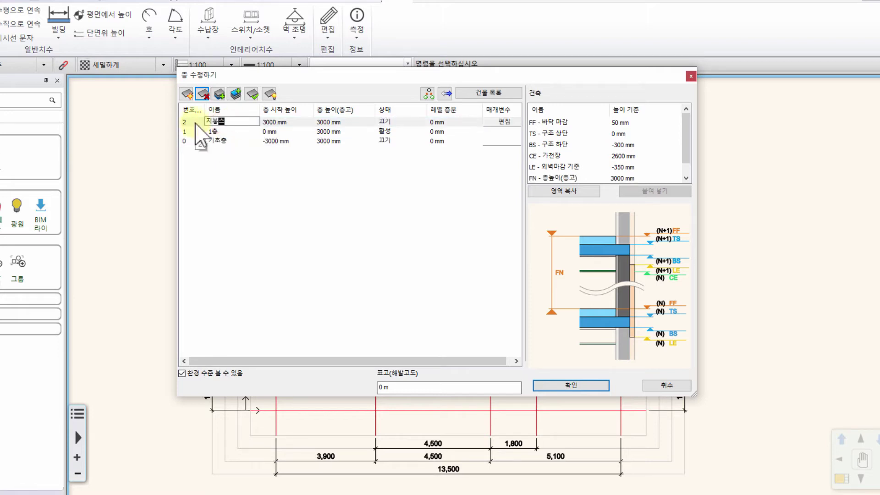
{"action": "key", "text": "Return"}
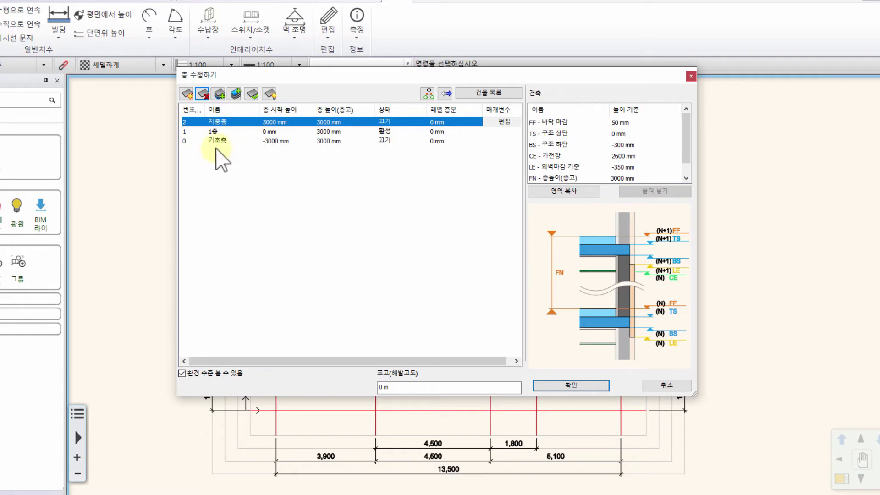
Set the 기초층 start height to -950 mm and its floor height to 950 mm
{"action": "double_click", "coordinate": [284, 141]}
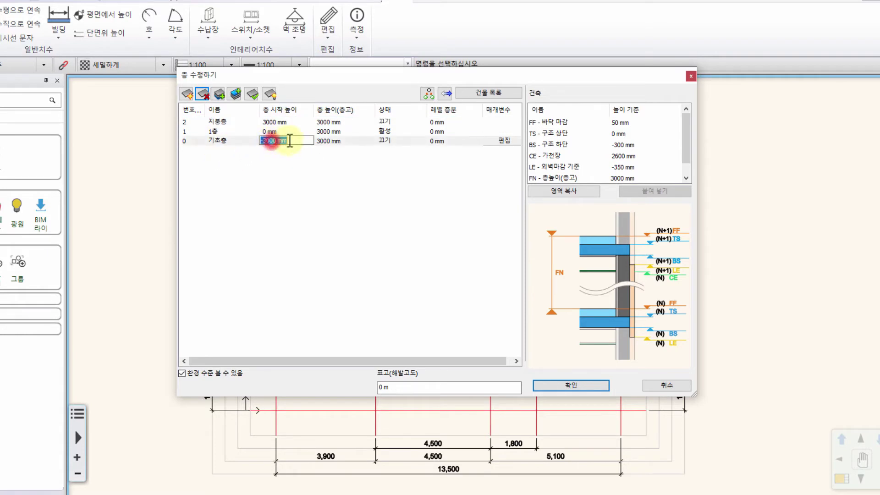
{"action": "type", "text": "950"}
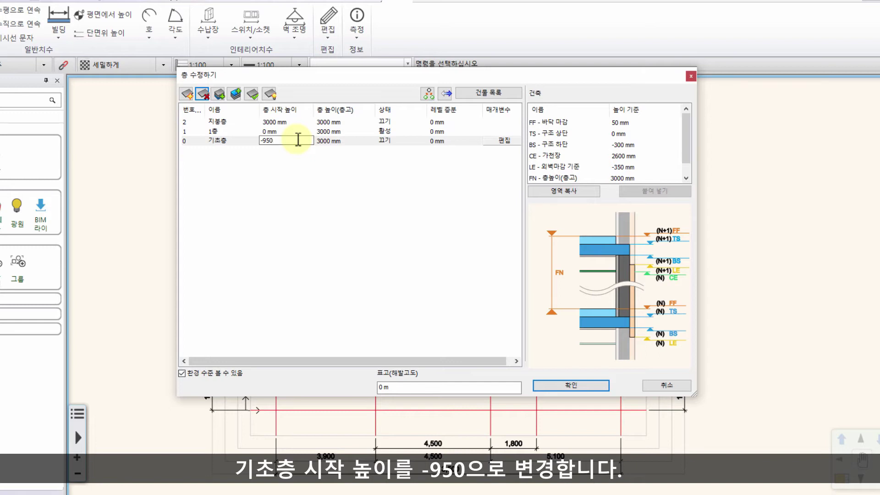
{"action": "key", "text": "Return"}
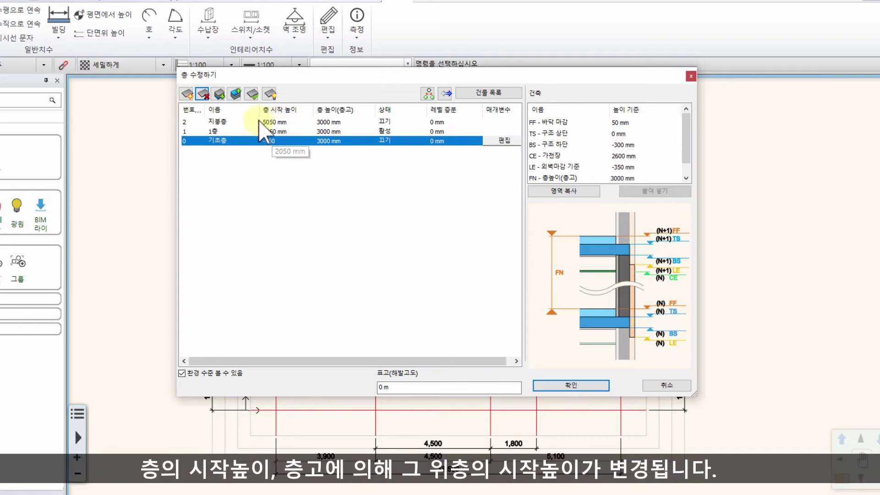
{"action": "left_click", "coordinate": [330, 141]}
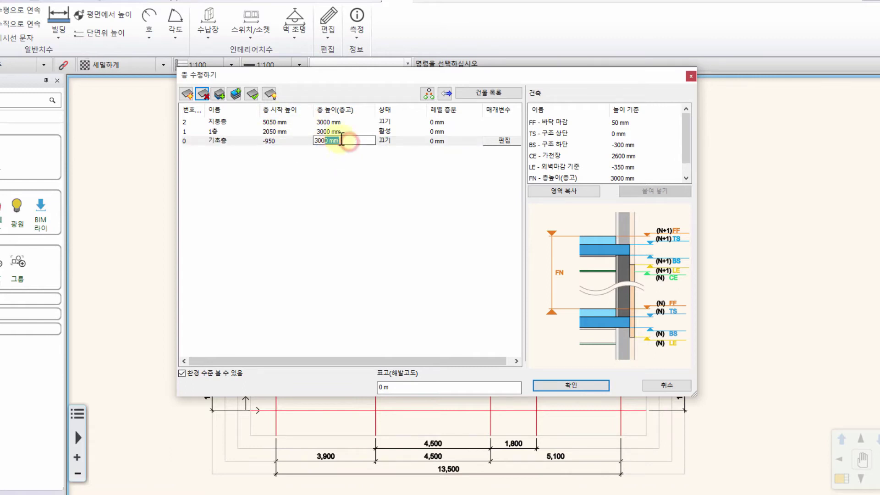
{"action": "type", "text": "950"}
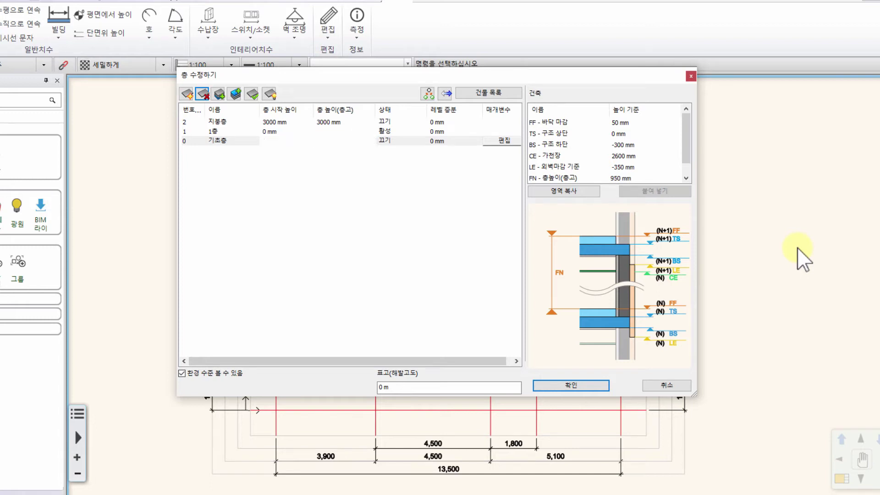
{"action": "key", "text": "Return"}
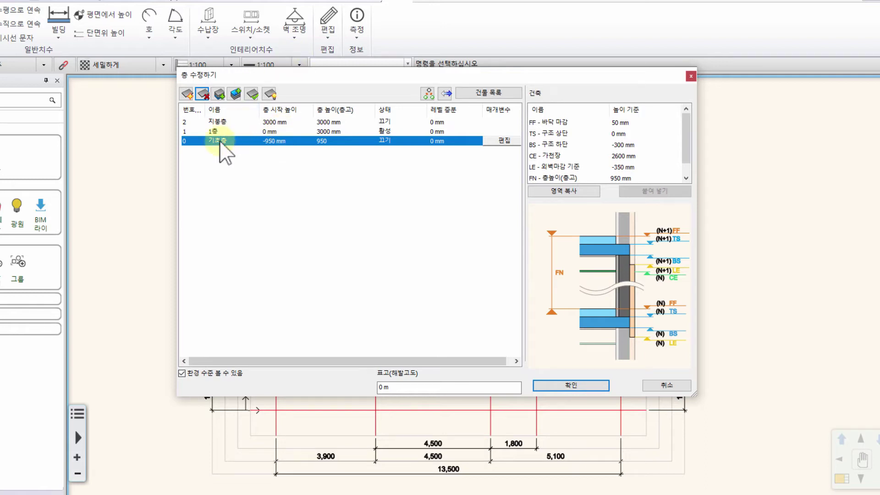
Set the floor height of 1층 to 2660 mm
{"action": "left_click", "coordinate": [332, 132]}
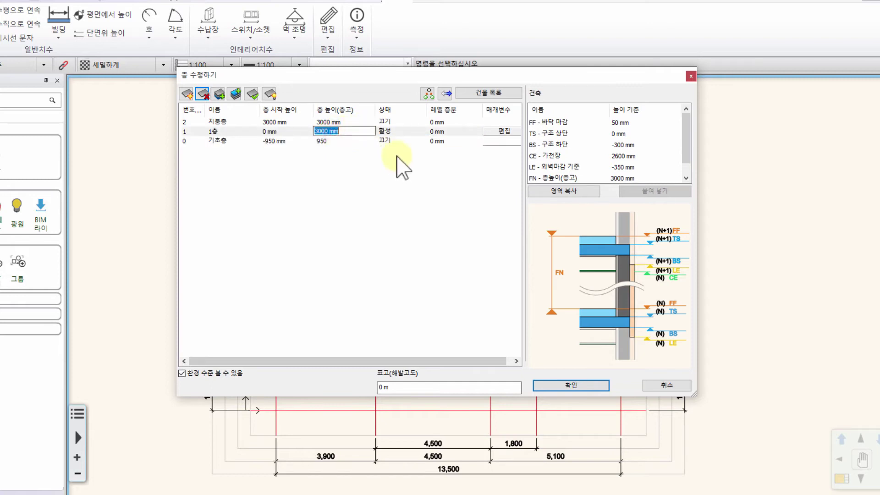
{"action": "type", "text": "2660"}
{"action": "key", "text": "Return"}
{"action": "left_click", "coordinate": [351, 202]}
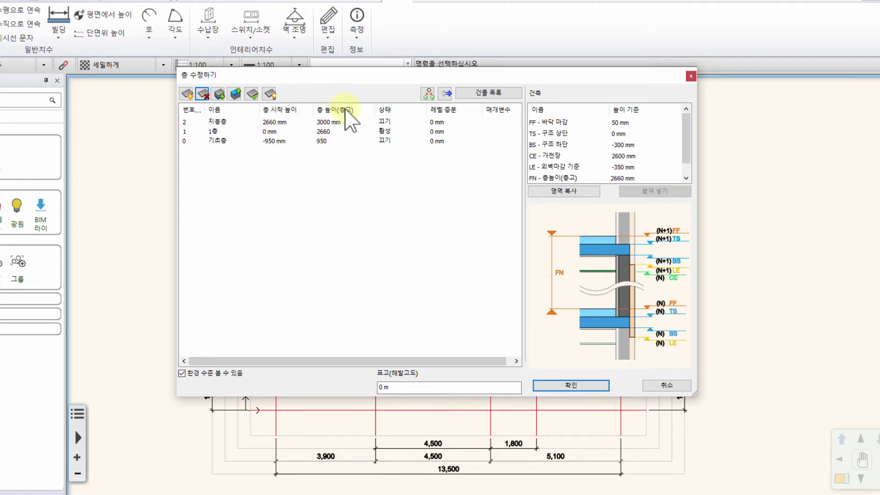
Check the floor height of 지붕층 and apply the floor settings
{"action": "left_click", "coordinate": [328, 123]}
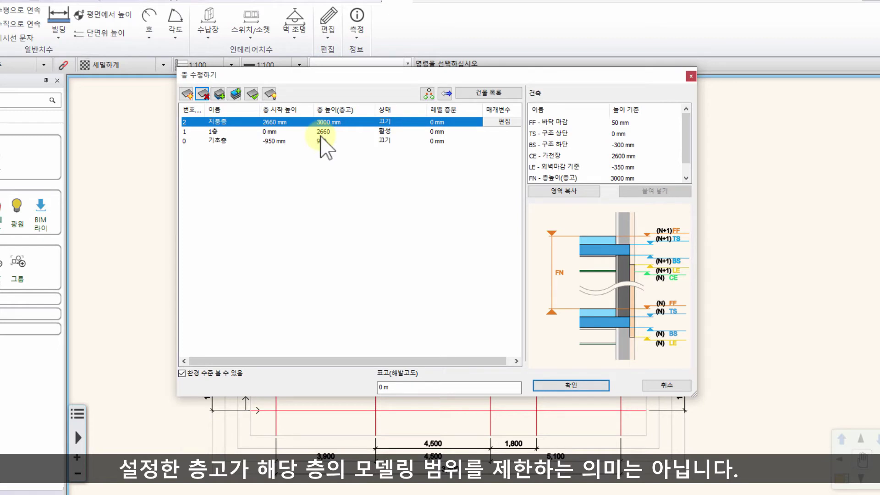
{"action": "left_click", "coordinate": [335, 121]}
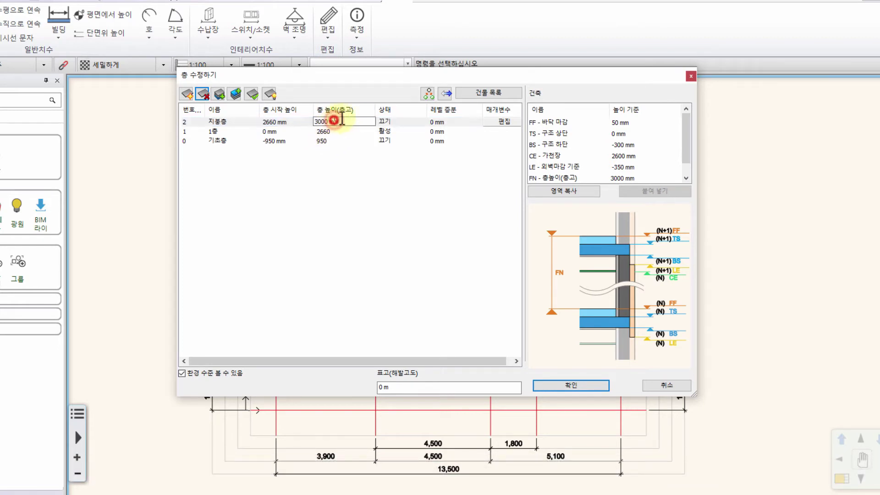
{"action": "left_click_drag", "start_coordinate": [344, 122], "coordinate": [299, 116]}
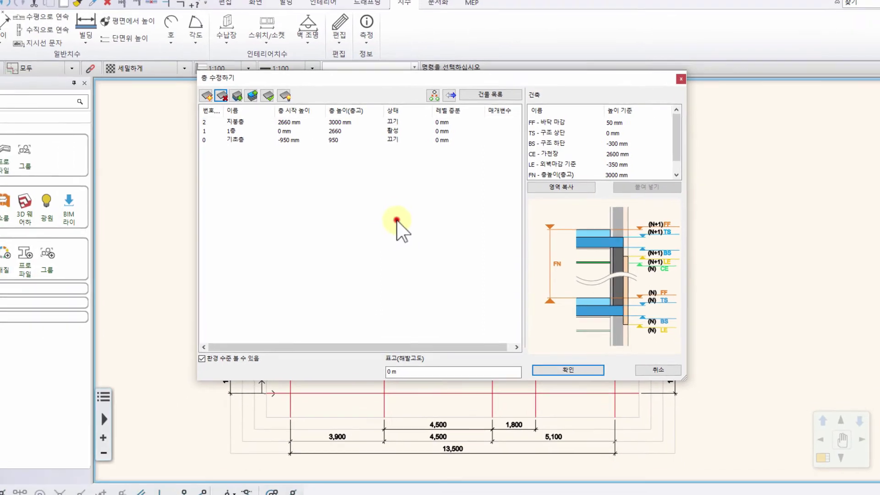
{"action": "left_click", "coordinate": [386, 229]}
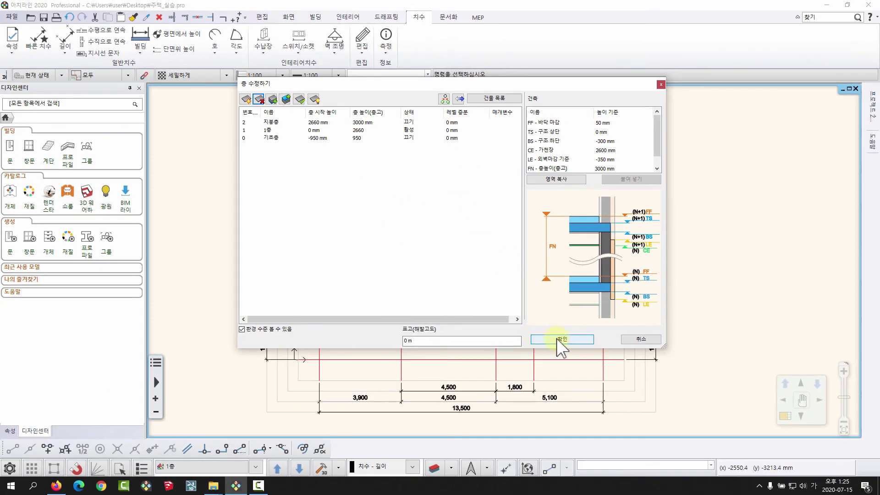
{"action": "left_click", "coordinate": [564, 339]}
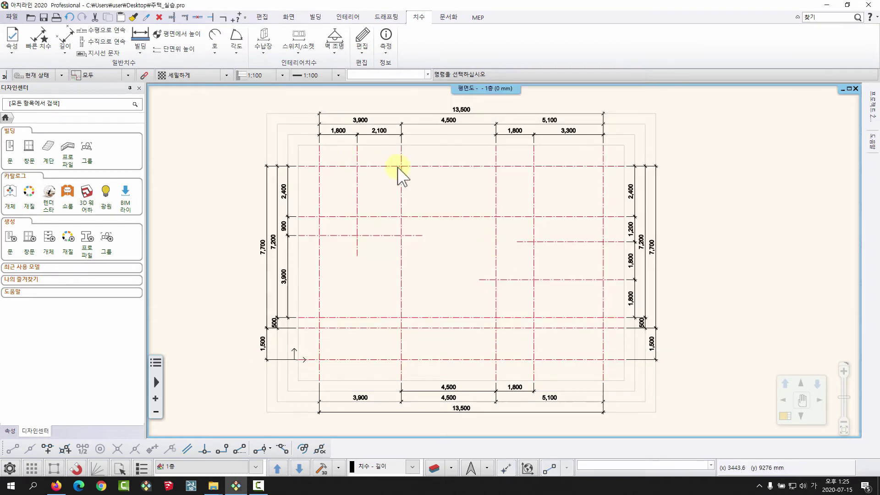
{"action": "mouse_move", "coordinate": [485, 241]}
{"action": "middle_mouse_down"}
{"action": "mouse_move", "coordinate": [424, 249]}
{"action": "mouse_move", "coordinate": [459, 220]}
{"action": "middle_mouse_up"}
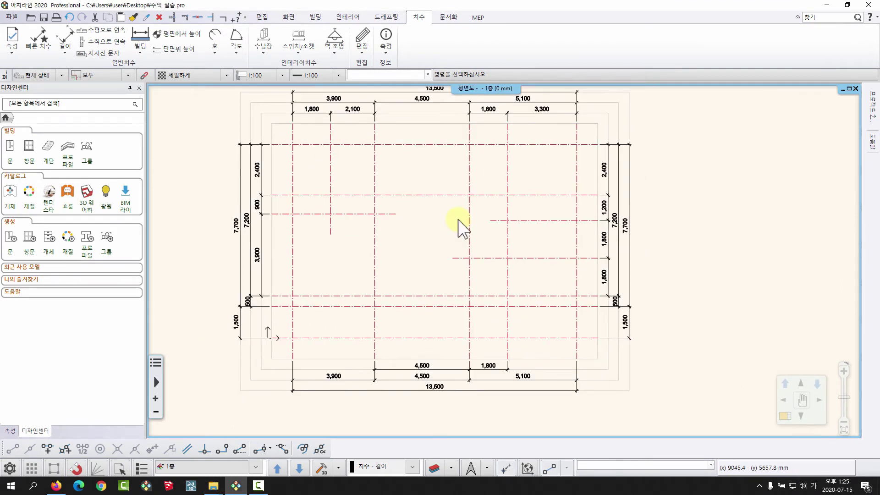
{"action": "right_click", "coordinate": [459, 183]}
{"action": "mouse_move", "coordinate": [422, 162]}
{"action": "middle_mouse_down"}
{"action": "mouse_move", "coordinate": [459, 183]}
{"action": "mouse_move", "coordinate": [404, 177]}
{"action": "mouse_move", "coordinate": [384, 186]}
{"action": "mouse_move", "coordinate": [423, 165]}
{"action": "middle_mouse_up"}
{"action": "left_click", "coordinate": [382, 185]}
{"action": "key", "text": "Escape"}
{"action": "middle_click_drag", "start_coordinate": [474, 124], "coordinate": [484, 144]}
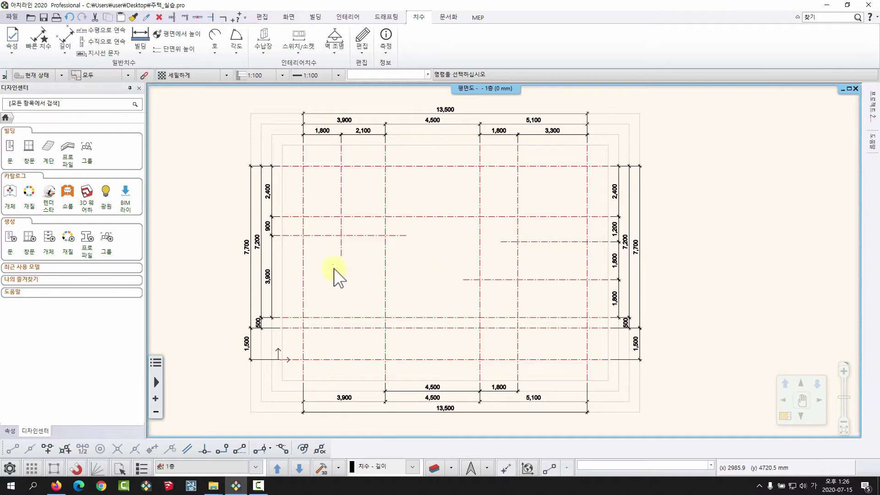
Step up and down through the 지붕층, 1층 and 기초층 floor plans to check the active floor, ending on 1층
{"action": "left_click", "coordinate": [277, 469]}
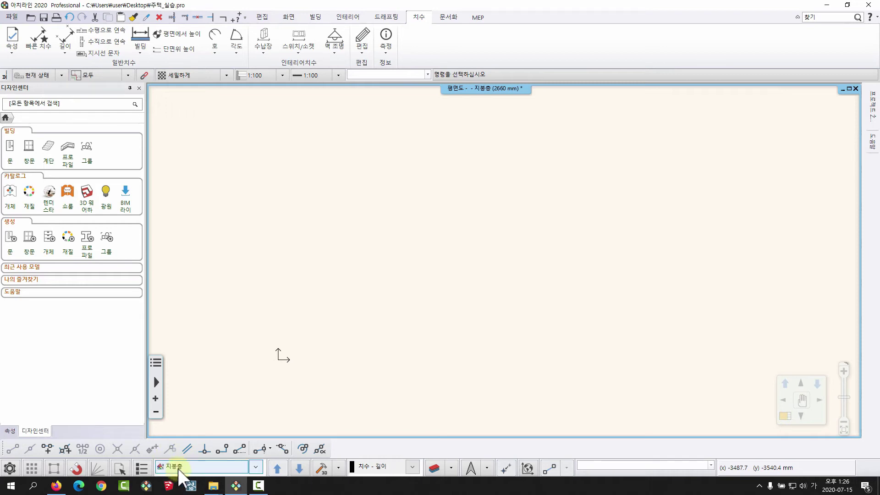
{"action": "left_click", "coordinate": [297, 467]}
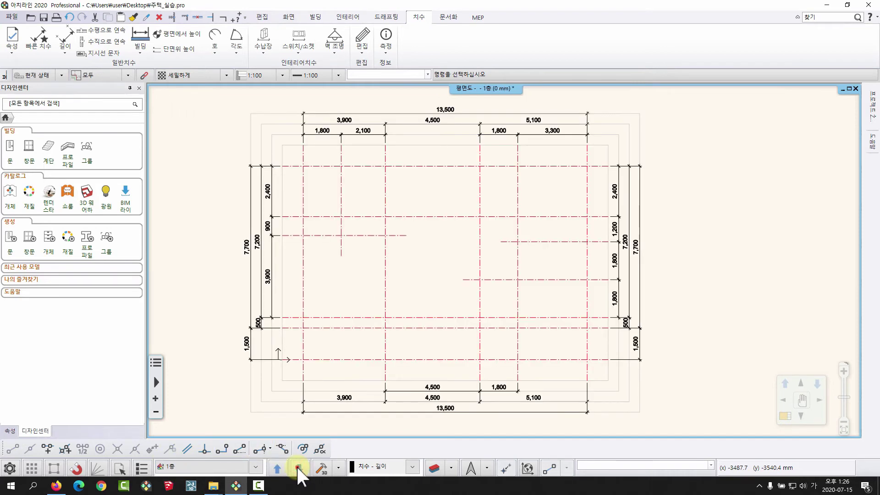
{"action": "left_click", "coordinate": [298, 467]}
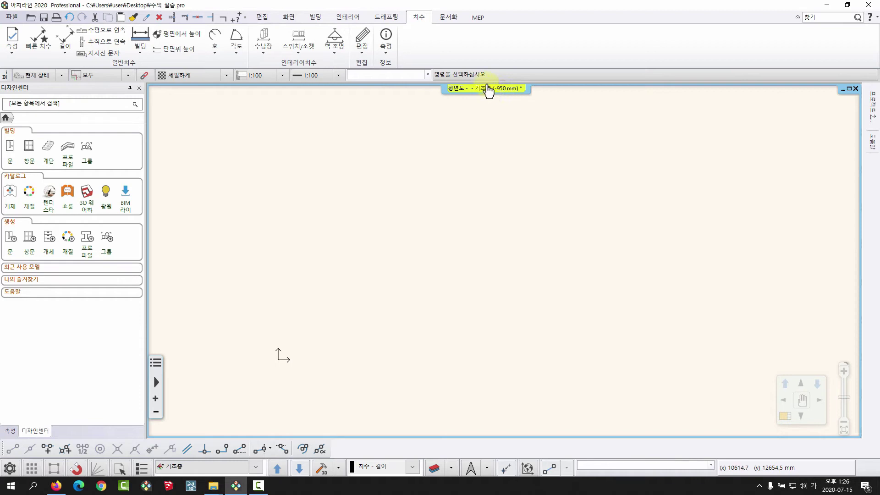
{"action": "left_click", "coordinate": [278, 468]}
{"action": "left_click", "coordinate": [278, 468]}
{"action": "left_click", "coordinate": [297, 468]}
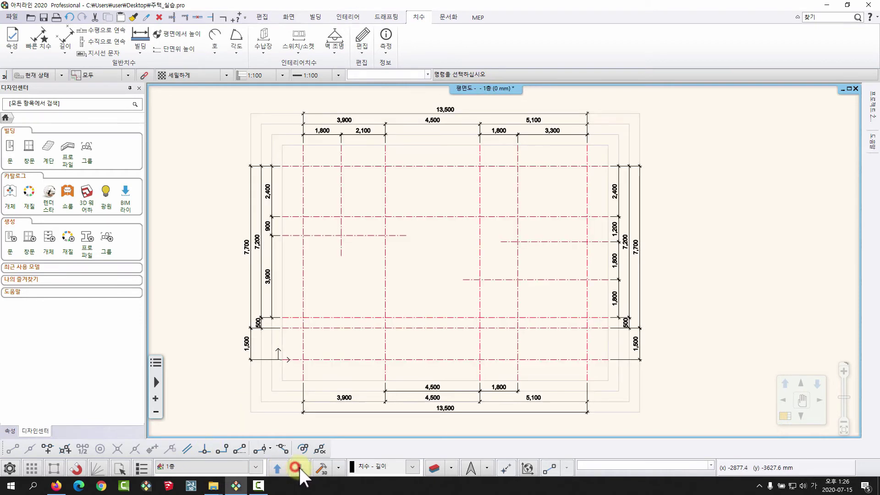
{"action": "left_click", "coordinate": [299, 468]}
{"action": "left_click", "coordinate": [298, 469]}
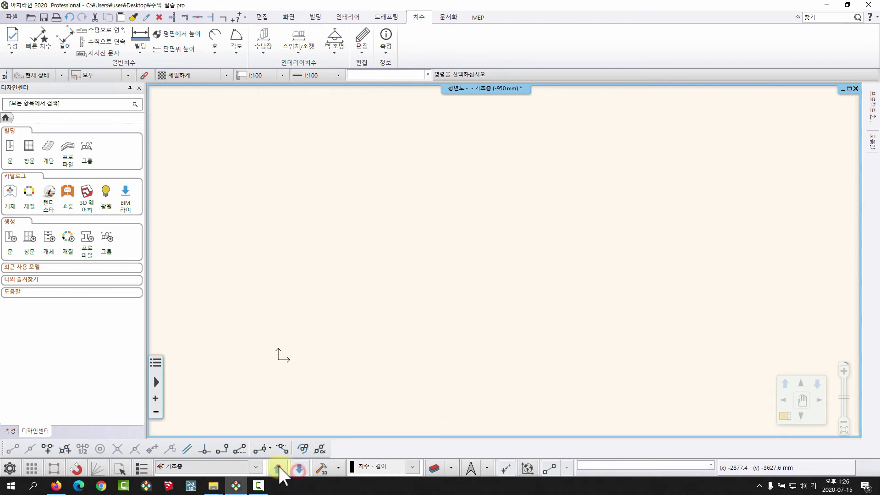
{"action": "left_click", "coordinate": [277, 466]}
{"action": "left_click", "coordinate": [277, 467]}
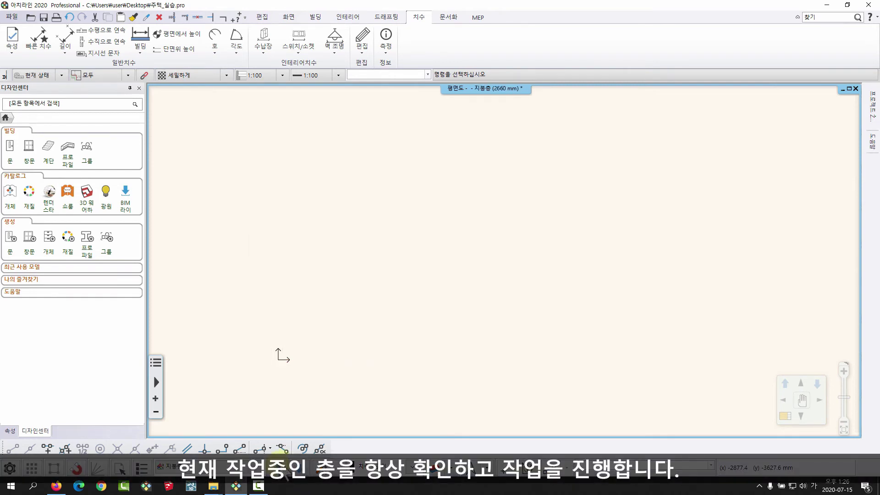
{"action": "left_click", "coordinate": [299, 470]}
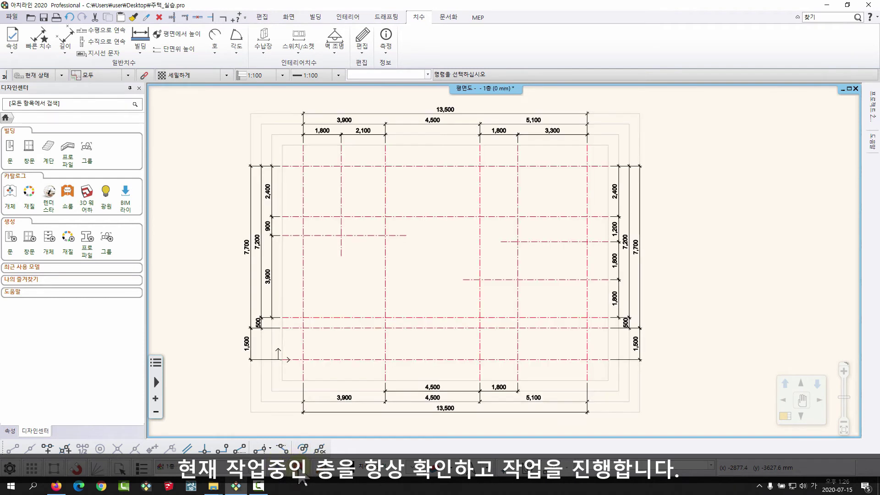
{"action": "left_click", "coordinate": [299, 469]}
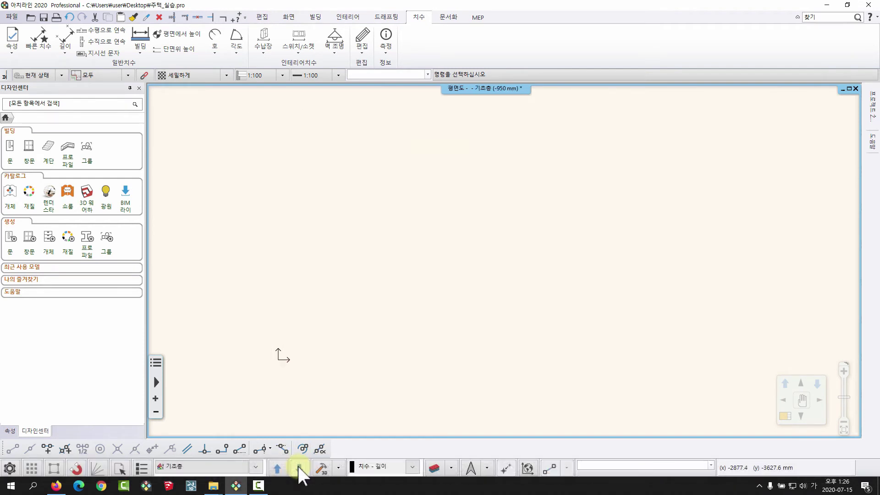
{"action": "left_click", "coordinate": [275, 468]}
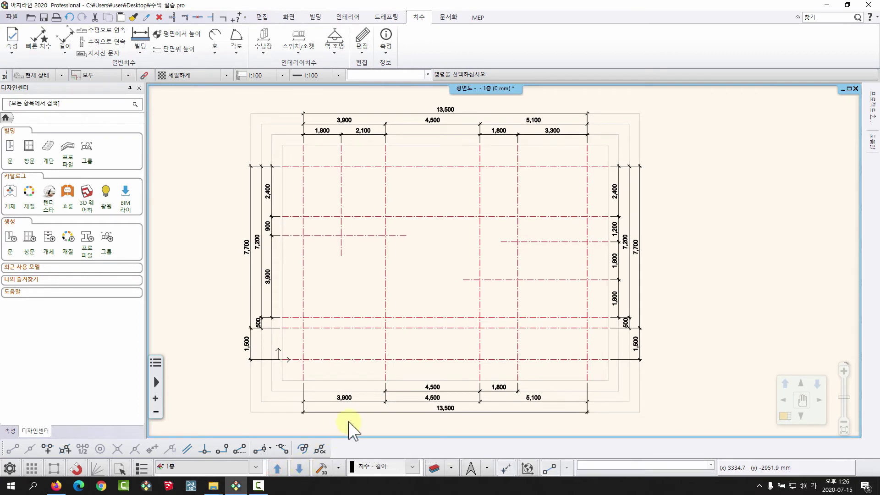
Cycle repeatedly through the 지붕층, 1층 and 기초층 plans to compare what each floor contains, finishing on 1층
{"action": "key", "text": "Page_Up"}
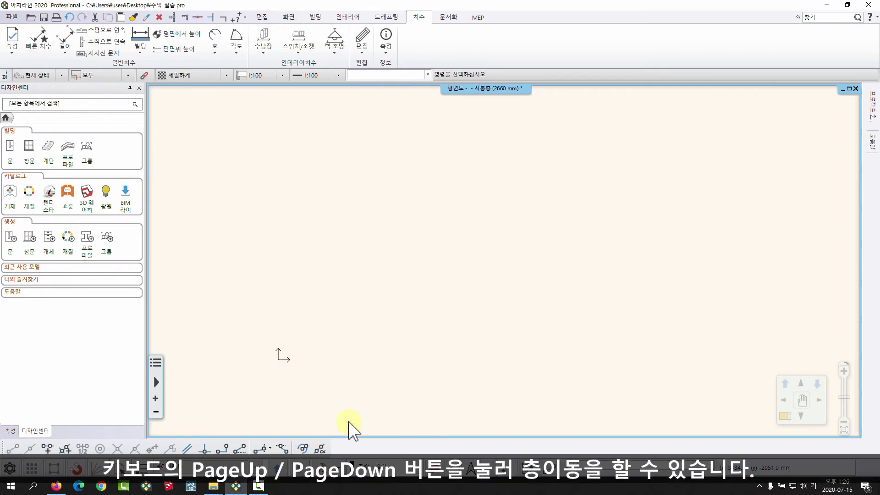
{"action": "key", "text": "Page_Down"}
{"action": "key", "text": "Page_Up"}
{"action": "key", "text": "Page_Down"}
{"action": "key", "text": "Page_Up"}
{"action": "key", "text": "Page_Down"}
{"action": "key", "text": "Page_Down"}
{"action": "key", "text": "Page_Up"}
{"action": "key", "text": "Page_Up"}
{"action": "key", "text": "Page_Down"}
{"action": "key", "text": "Page_Down"}
{"action": "key", "text": "Page_Up"}
{"action": "key", "text": "Page_Up"}
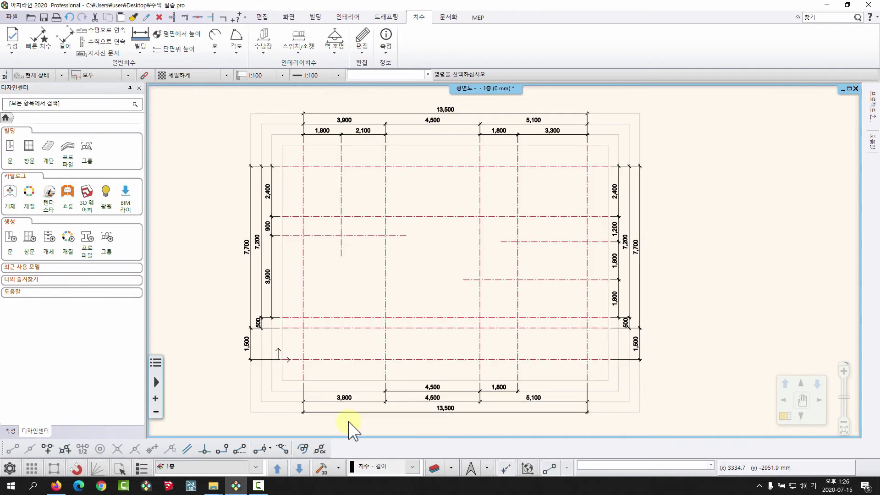
{"action": "key", "text": "Page_Down"}
{"action": "key", "text": "Page_Down"}
{"action": "key", "text": "Page_Up"}
{"action": "key", "text": "Page_Up"}
{"action": "key", "text": "Page_Down"}
{"action": "key", "text": "Page_Up"}
{"action": "key", "text": "Page_Down"}
{"action": "scroll", "coordinate": [534, 223], "scroll_direction": "down", "scroll_amount": 1}
{"action": "scroll", "coordinate": [526, 223], "scroll_direction": "up", "scroll_amount": 1}
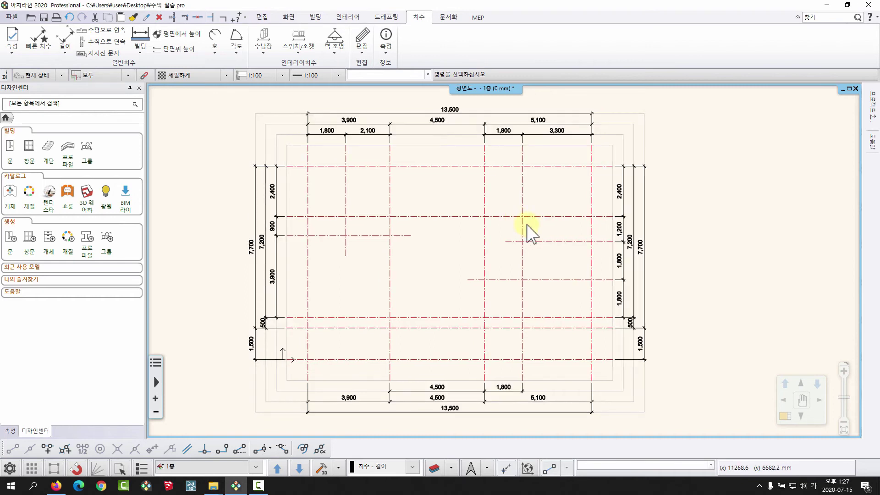
{"action": "scroll", "coordinate": [527, 222], "scroll_direction": "down", "scroll_amount": 1}
{"action": "scroll", "coordinate": [521, 215], "scroll_direction": "up", "scroll_amount": 1}
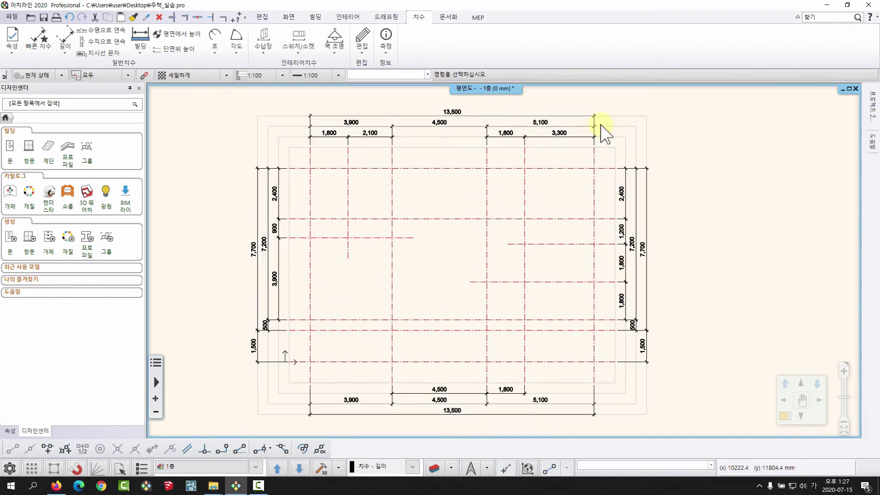
{"action": "left_click", "coordinate": [638, 112]}
{"action": "left_click", "coordinate": [667, 112]}
{"action": "left_click", "coordinate": [621, 144]}
{"action": "left_click", "coordinate": [659, 106]}
Start copying objects to another floor from the floor settings and window-select all grid lines and dimensions of the 1층 plan
{"action": "left_click", "coordinate": [210, 466]}
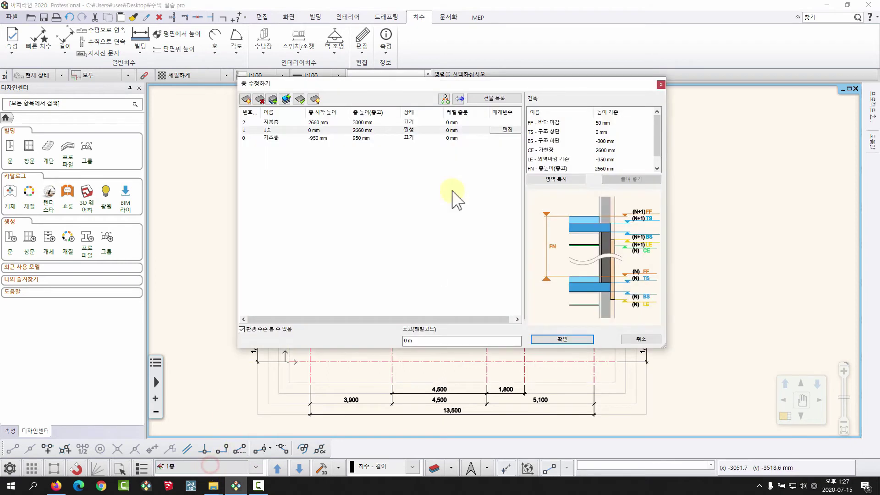
{"action": "left_click_drag", "start_coordinate": [398, 84], "coordinate": [385, 98]}
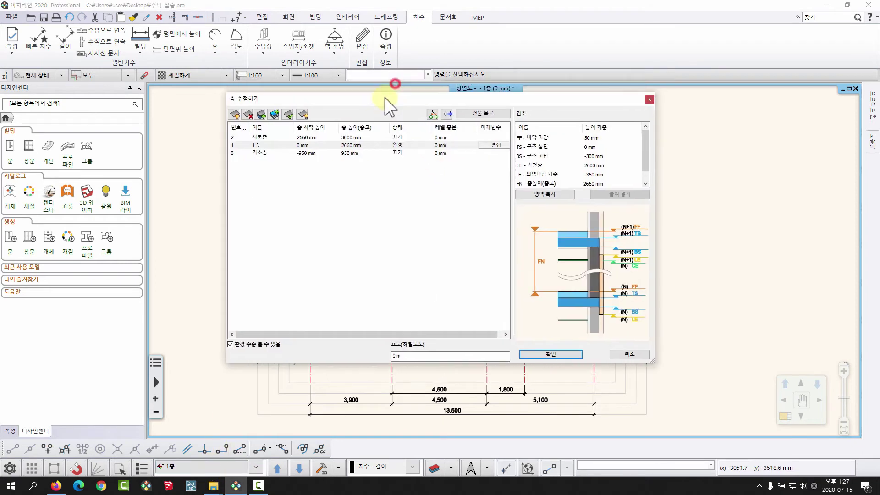
{"action": "left_click", "coordinate": [433, 115]}
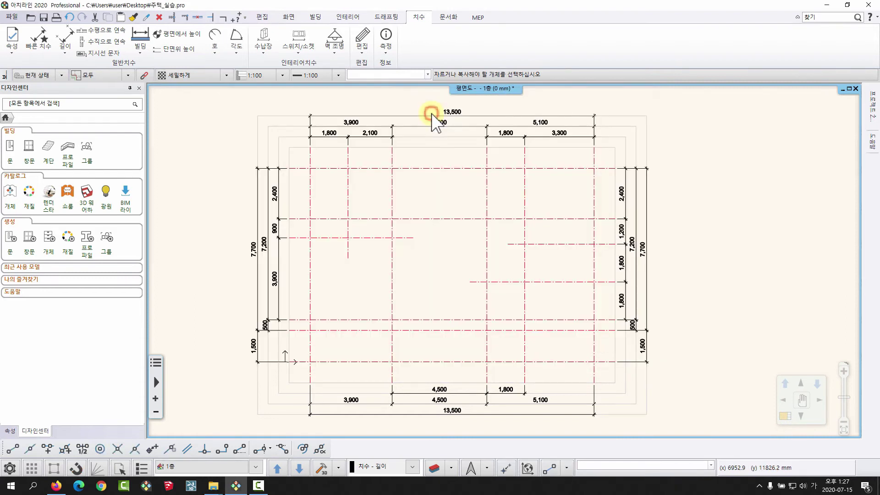
{"action": "scroll", "coordinate": [506, 264], "scroll_direction": "down", "scroll_amount": 1}
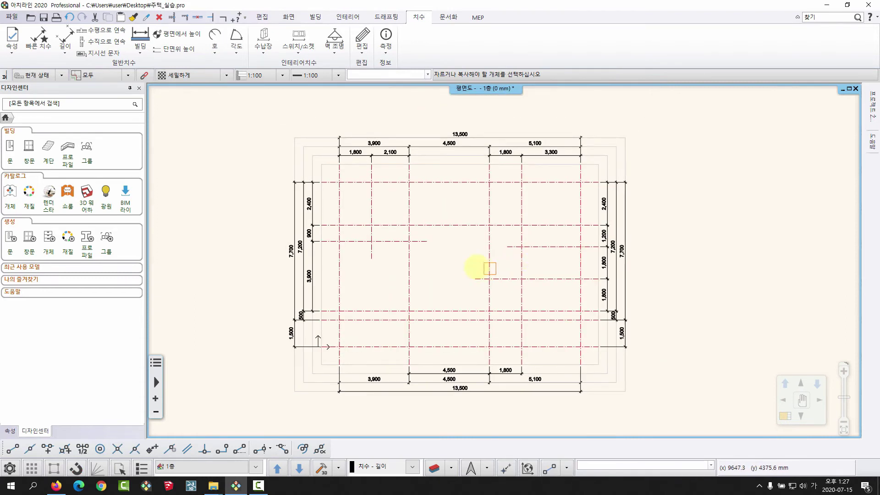
{"action": "left_click", "coordinate": [214, 114]}
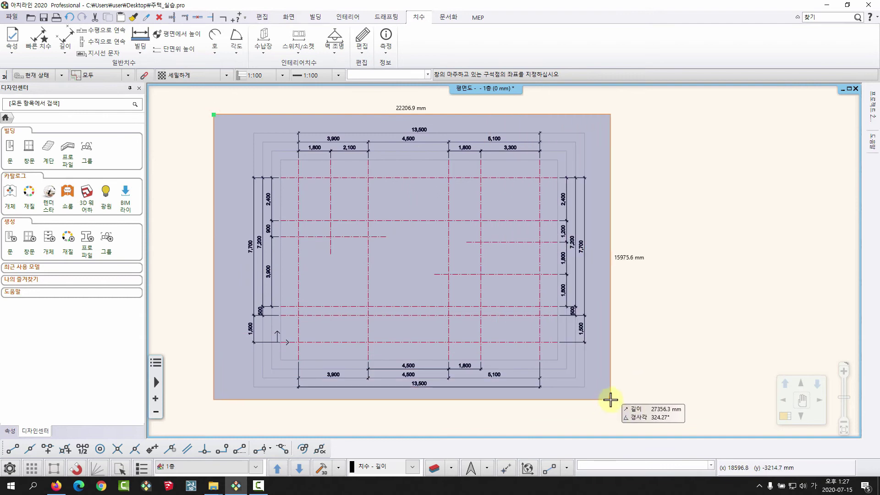
{"action": "left_click", "coordinate": [611, 399]}
{"action": "left_click", "coordinate": [203, 102]}
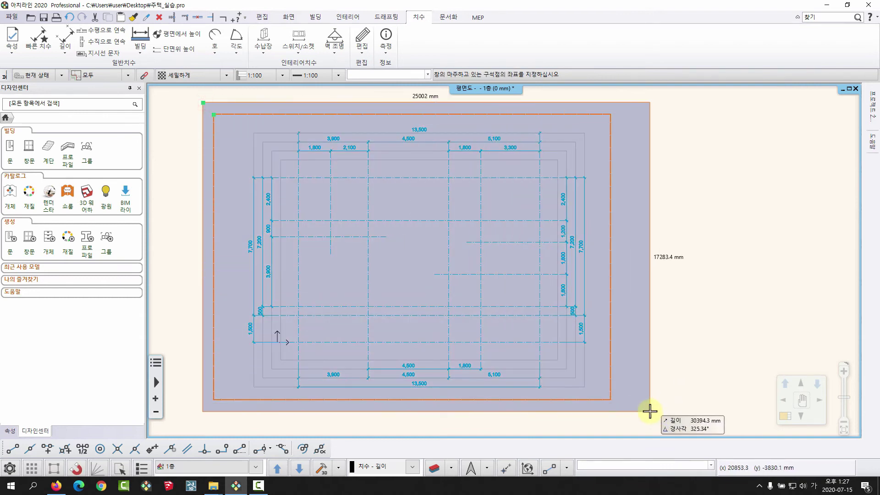
{"action": "left_click", "coordinate": [650, 409]}
{"action": "scroll", "coordinate": [407, 236], "scroll_direction": "down", "scroll_amount": 1}
{"action": "left_click", "coordinate": [265, 135]}
{"action": "left_click", "coordinate": [672, 403]}
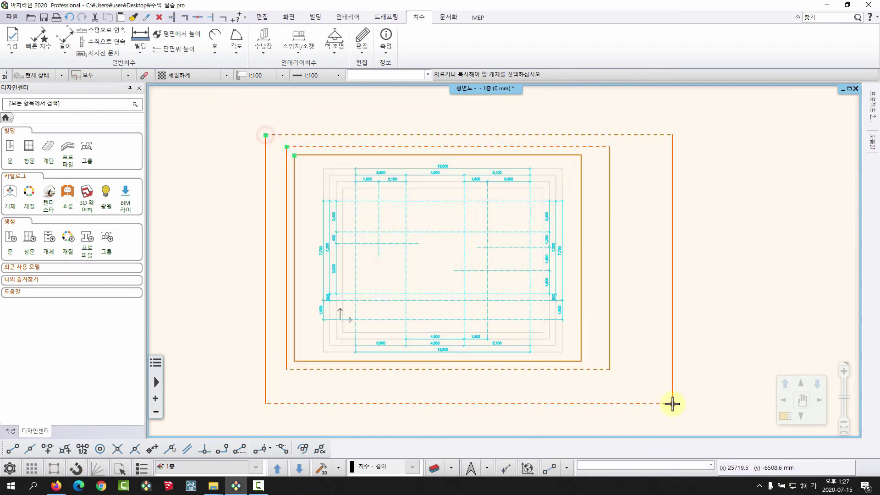
{"action": "left_click", "coordinate": [436, 237]}
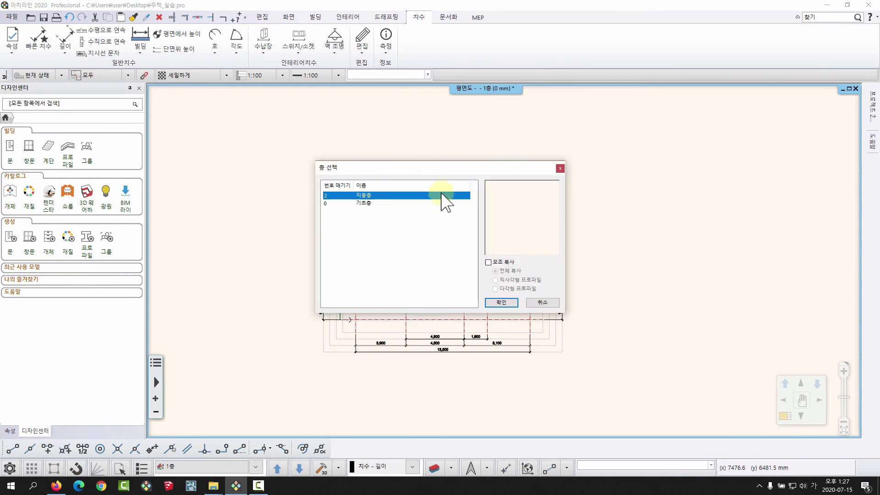
Choose only 지붕층 as the target floor and copy the selected grid lines and dimensions onto it
{"action": "left_click_drag", "start_coordinate": [431, 167], "coordinate": [490, 125]}
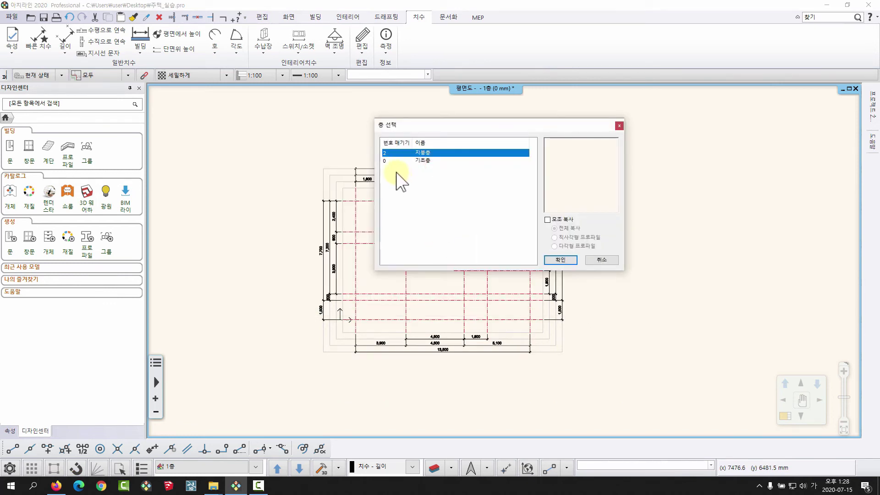
{"action": "left_click", "coordinate": [424, 160], "text": "ctrl"}
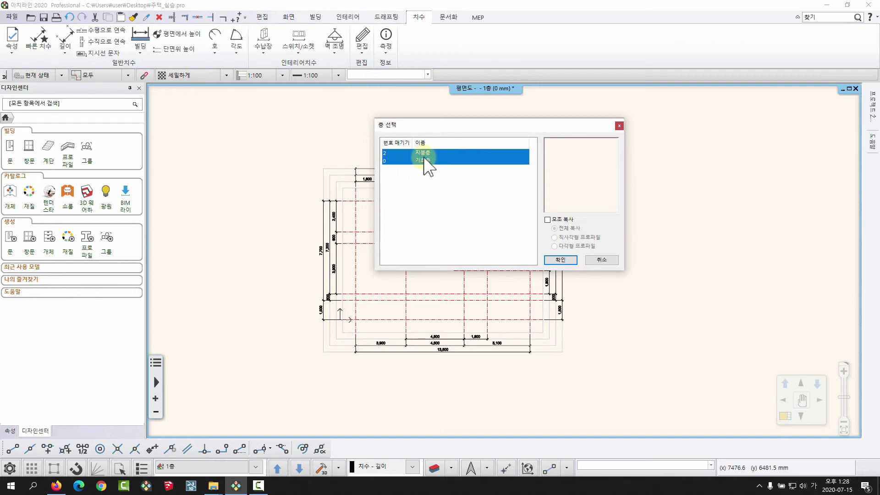
{"action": "left_click", "coordinate": [426, 161], "text": "ctrl"}
{"action": "left_click", "coordinate": [428, 161], "text": "ctrl"}
{"action": "left_click", "coordinate": [432, 153]}
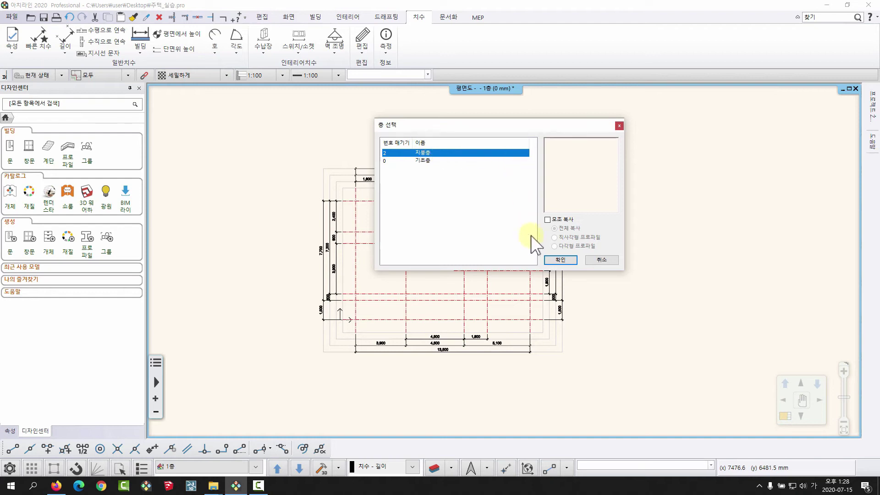
{"action": "left_click", "coordinate": [562, 260]}
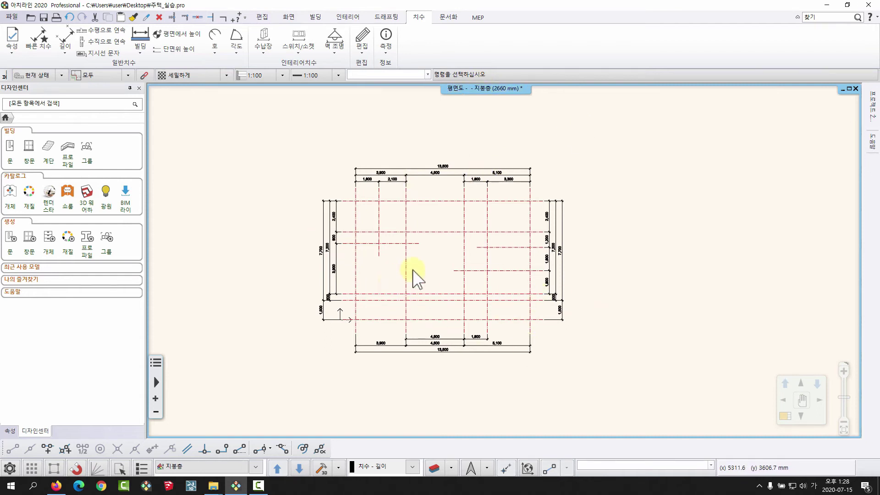
Examine the copied grid and dimensions on 지붕층, compare them with the 1층 plan, and switch to 기초층
{"action": "scroll", "coordinate": [413, 294], "scroll_direction": "up", "scroll_amount": 3}
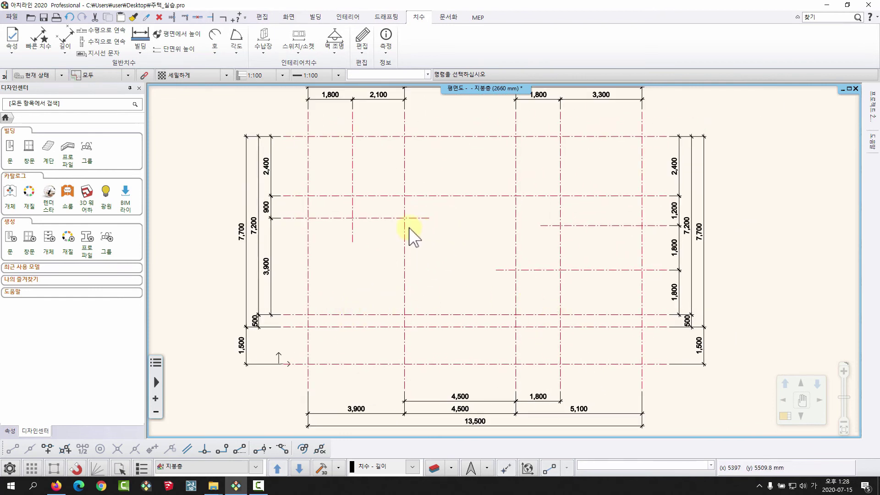
{"action": "scroll", "coordinate": [404, 220], "scroll_direction": "down", "scroll_amount": 2}
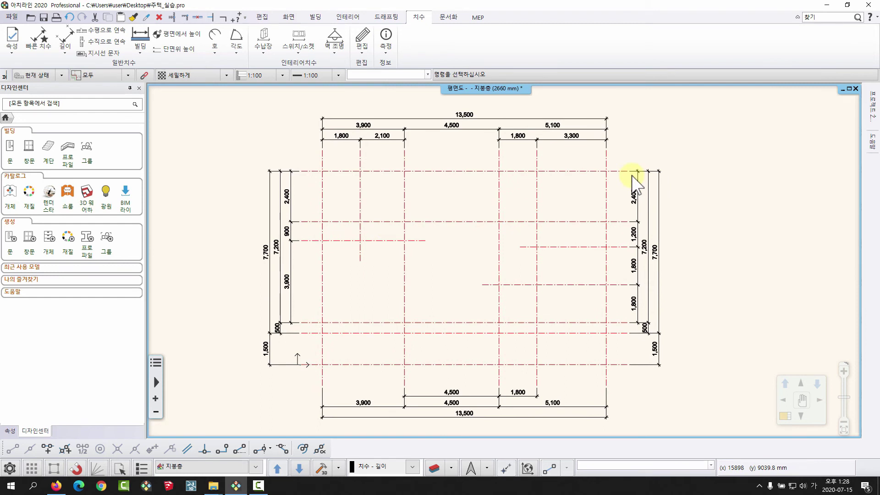
{"action": "key", "text": "ctrl+Down"}
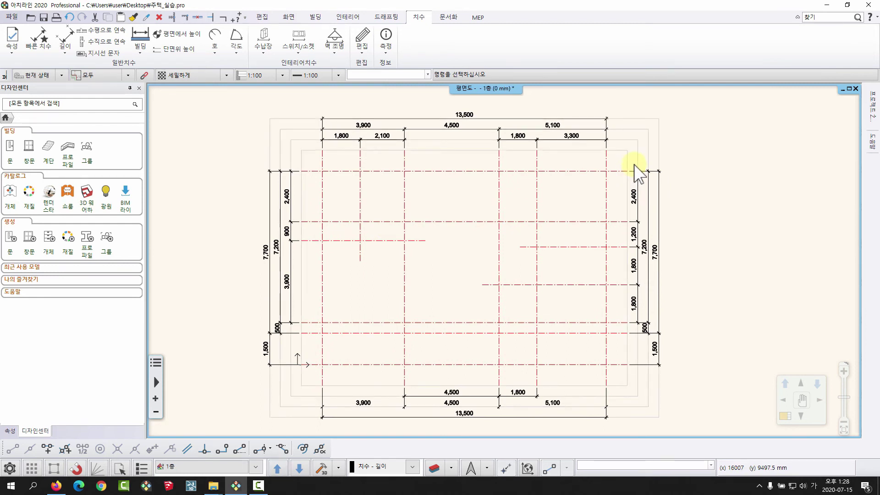
{"action": "left_click", "coordinate": [669, 115]}
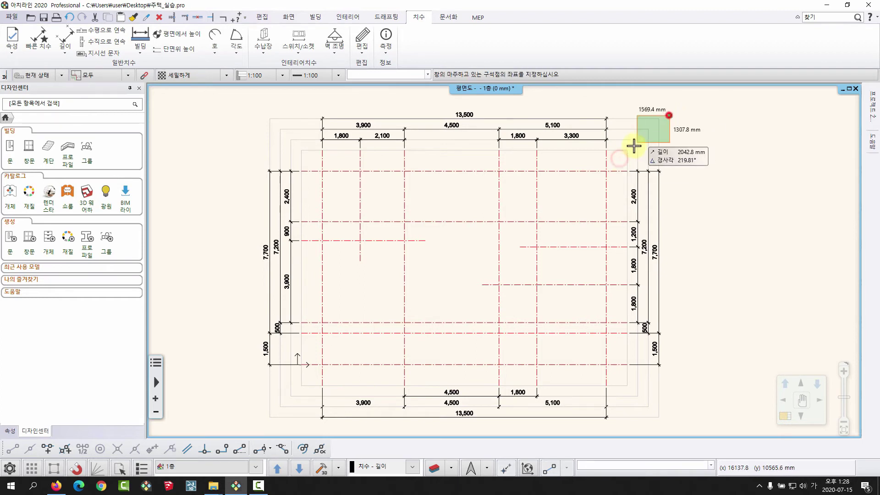
{"action": "right_click", "coordinate": [620, 158]}
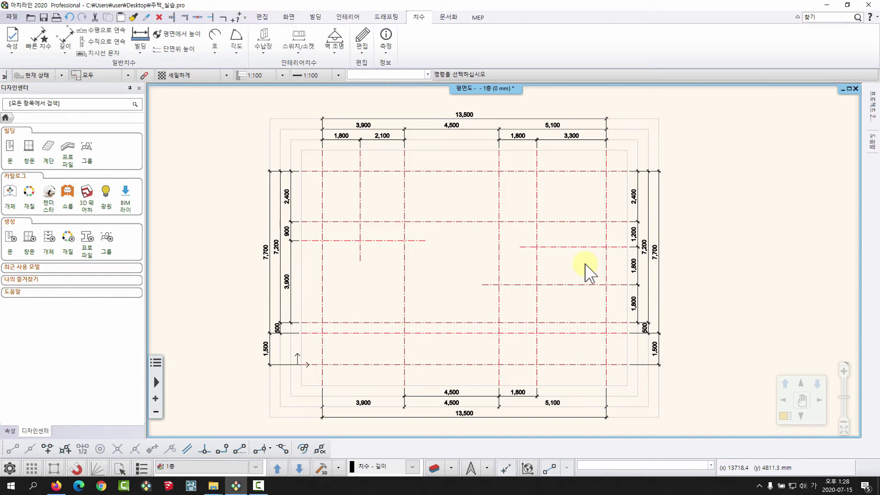
{"action": "key", "text": "Page_Down"}
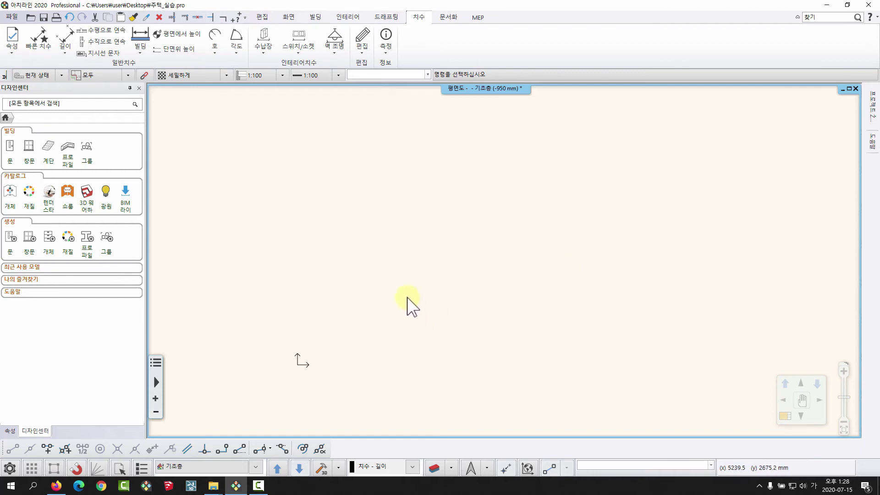
{"action": "middle_click_drag", "start_coordinate": [408, 297], "coordinate": [383, 321]}
Set the status of 1층 to 보이기 in the floor settings so its drawing is projected onto 기초층
{"action": "left_click", "coordinate": [200, 466]}
{"action": "left_click_drag", "start_coordinate": [395, 98], "coordinate": [404, 141]}
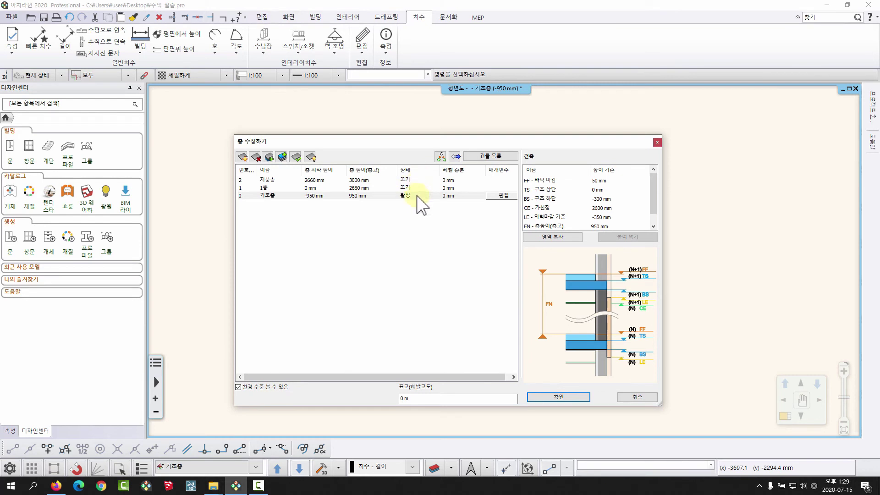
{"action": "left_click", "coordinate": [405, 188]}
{"action": "left_click", "coordinate": [407, 188]}
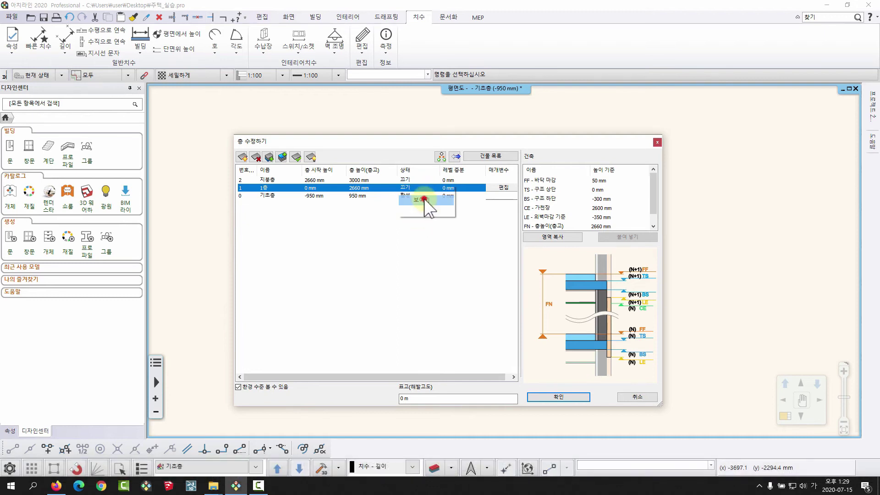
{"action": "left_click", "coordinate": [422, 200]}
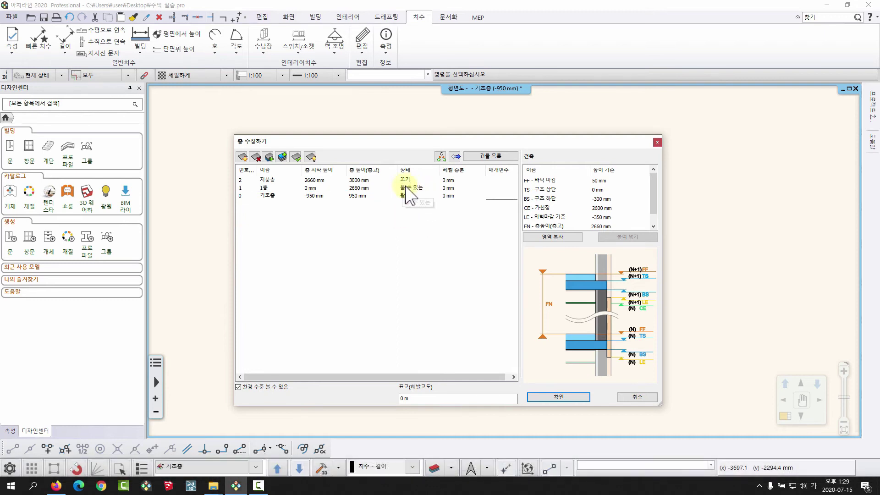
{"action": "left_click", "coordinate": [544, 392]}
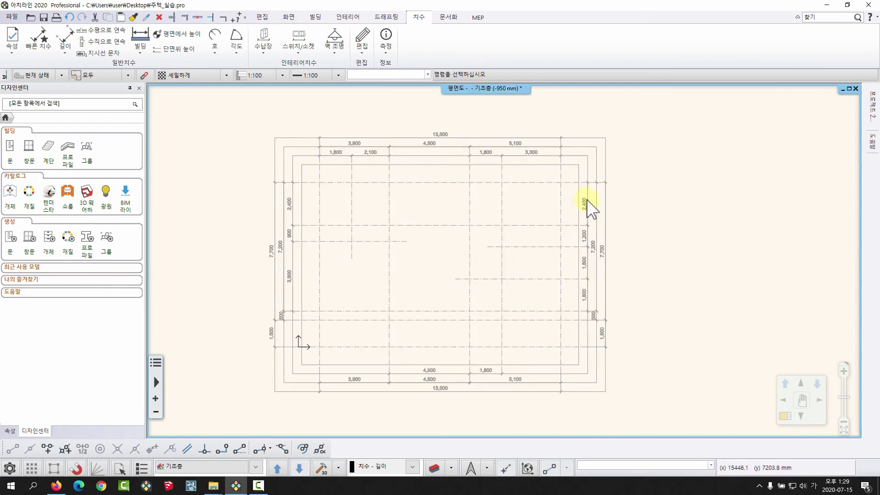
Try selecting parts of the projected 1층 grid and dimensions with selection windows while on 기초층
{"action": "middle_click_drag", "start_coordinate": [453, 243], "coordinate": [460, 242]}
{"action": "left_click_drag", "start_coordinate": [657, 131], "coordinate": [467, 263]}
{"action": "left_click_drag", "start_coordinate": [666, 172], "coordinate": [467, 312]}
{"action": "left_click_drag", "start_coordinate": [667, 286], "coordinate": [418, 358]}
{"action": "left_click_drag", "start_coordinate": [633, 126], "coordinate": [485, 274]}
{"action": "left_click_drag", "start_coordinate": [428, 242], "coordinate": [275, 296]}
{"action": "left_click_drag", "start_coordinate": [657, 163], "coordinate": [493, 287]}
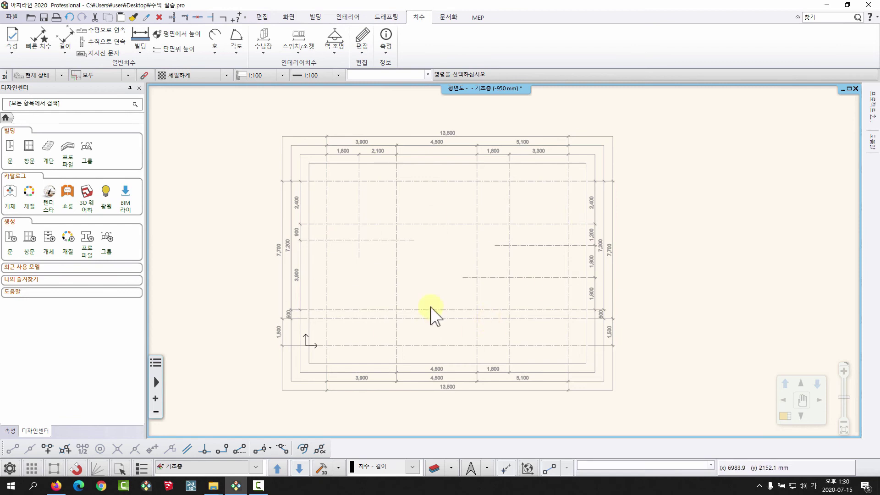
{"action": "middle_click_drag", "start_coordinate": [435, 299], "coordinate": [438, 301]}
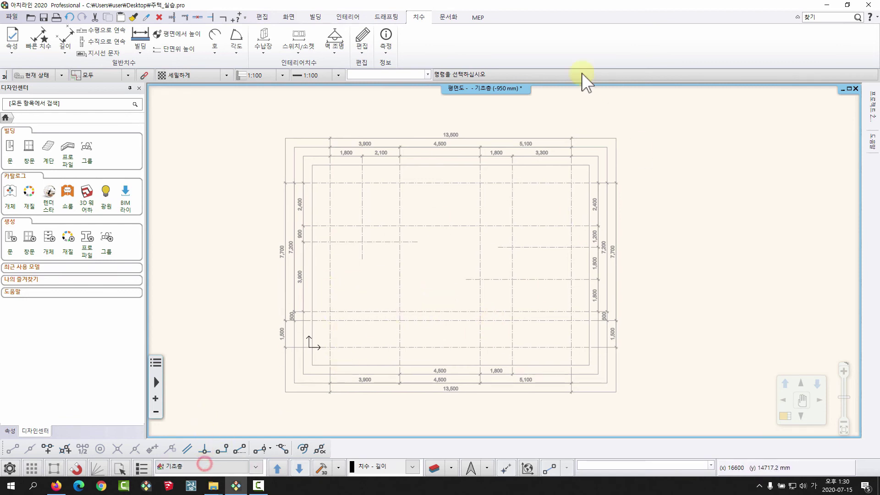
Set the status of 1층 back to 끄기 in the floor settings and apply it
{"action": "double_click", "coordinate": [215, 464]}
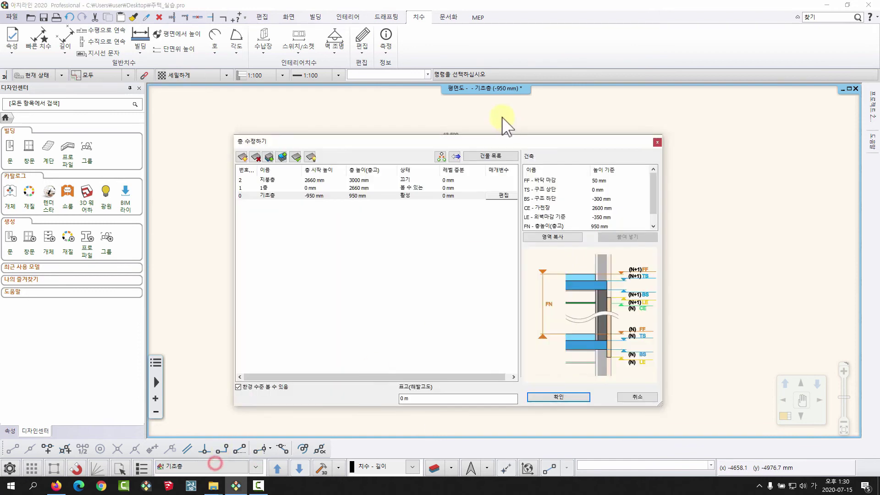
{"action": "left_click", "coordinate": [410, 188]}
{"action": "left_click", "coordinate": [415, 188]}
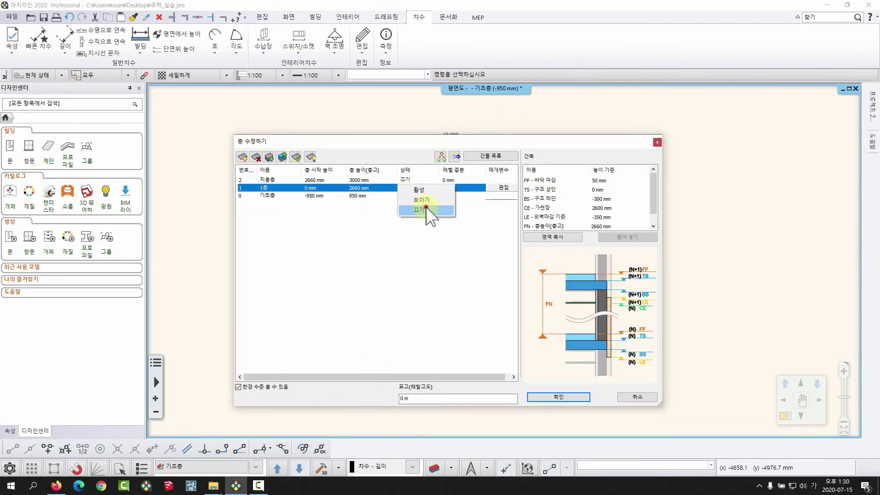
{"action": "left_click", "coordinate": [423, 210]}
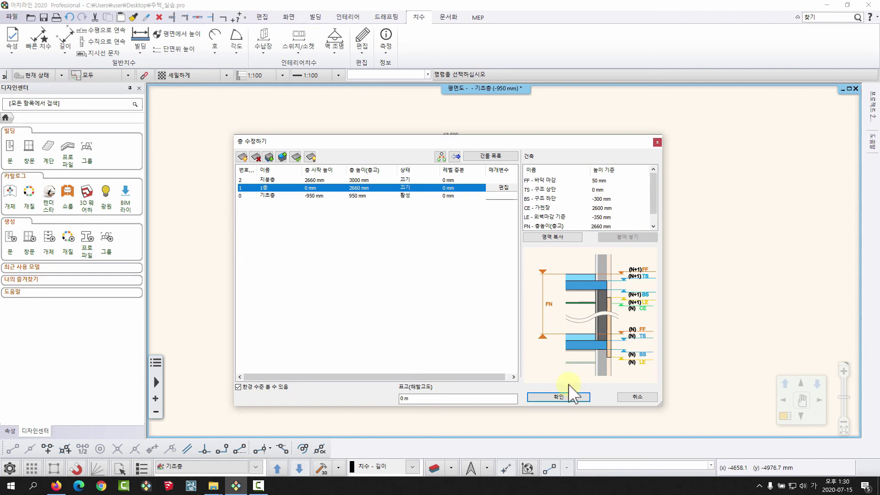
{"action": "left_click", "coordinate": [548, 397]}
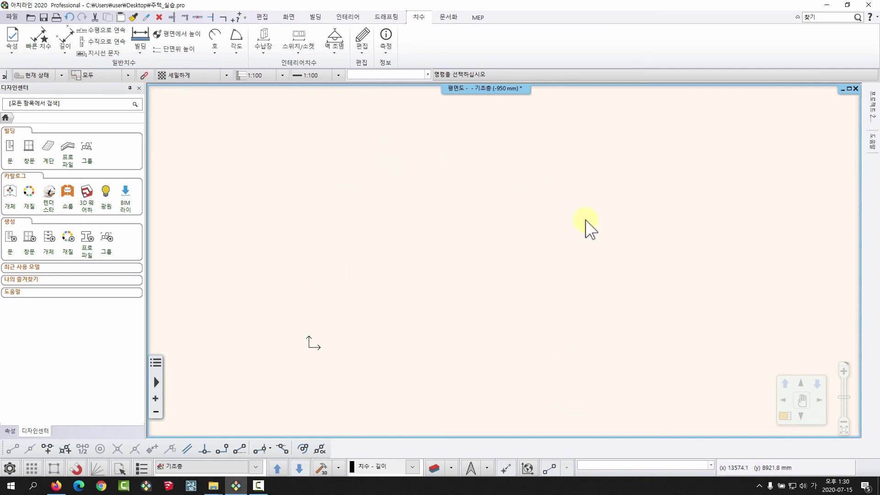
Turn on the projection of 1층 with its light bulb in the quick floor selector while 기초층 is active
{"action": "middle_click_drag", "start_coordinate": [537, 230], "coordinate": [517, 255]}
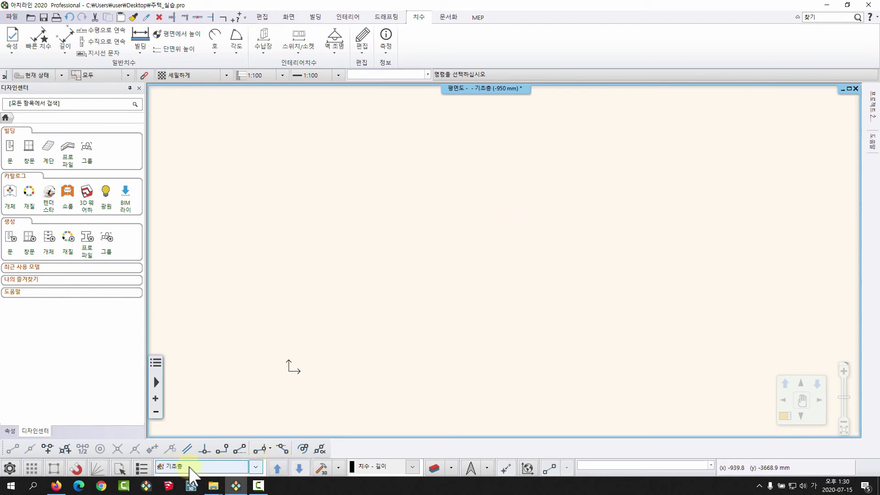
{"action": "left_click", "coordinate": [255, 467]}
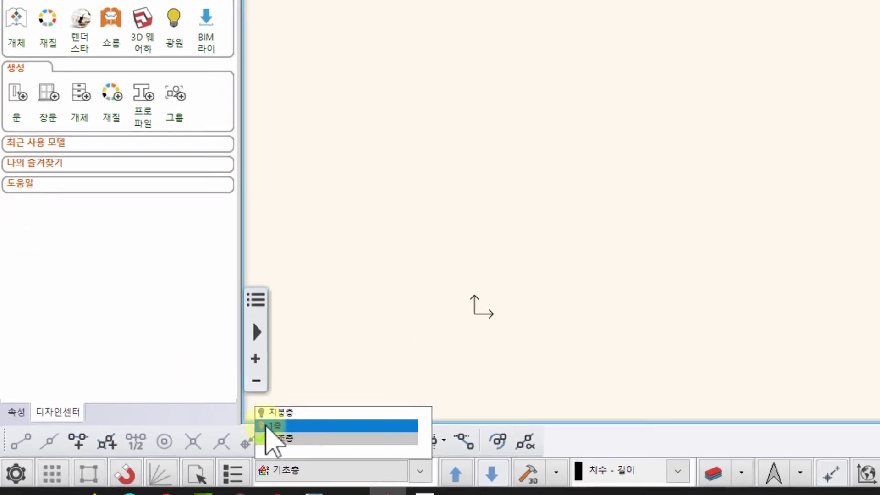
{"action": "left_click", "coordinate": [320, 417]}
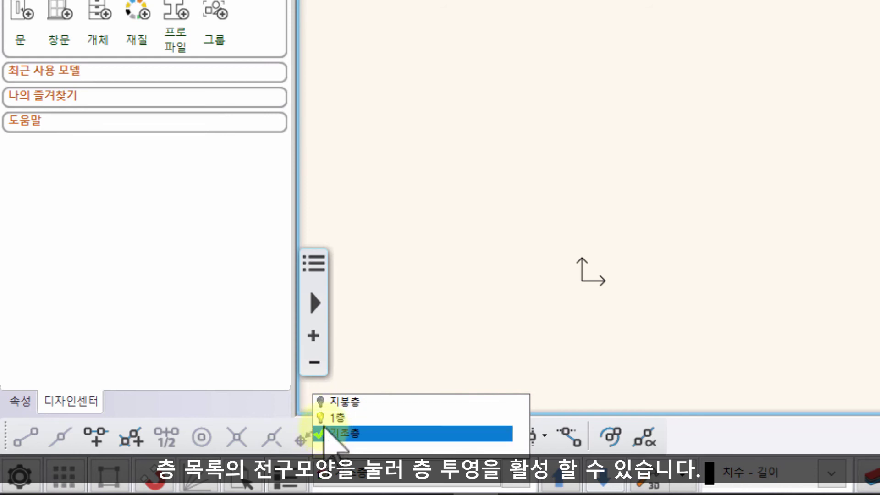
Turn off the projection of 1층 with its light bulb in the quick floor selector while 기초층 is active
{"action": "left_click", "coordinate": [592, 245]}
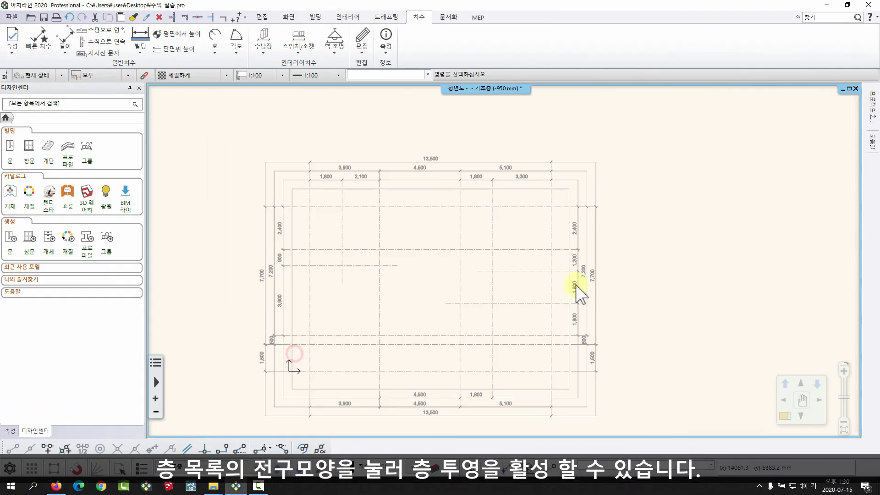
{"action": "middle_click_drag", "start_coordinate": [436, 334], "coordinate": [473, 315]}
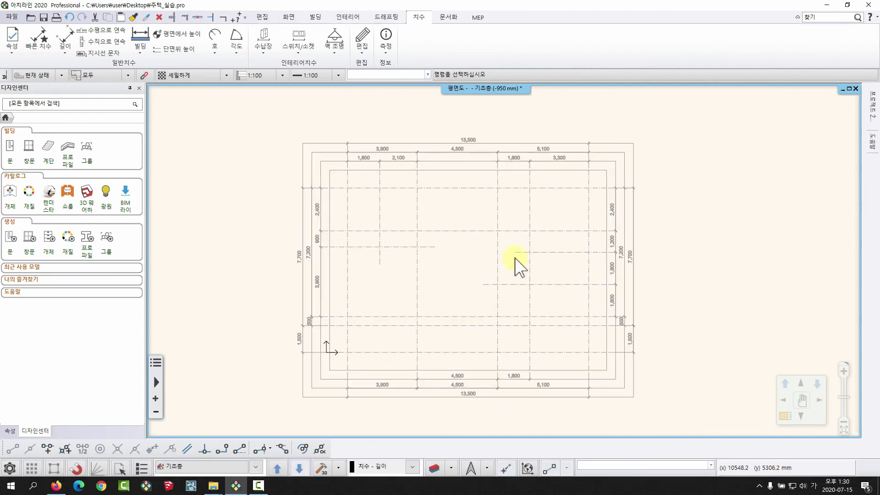
{"action": "left_click", "coordinate": [256, 466]}
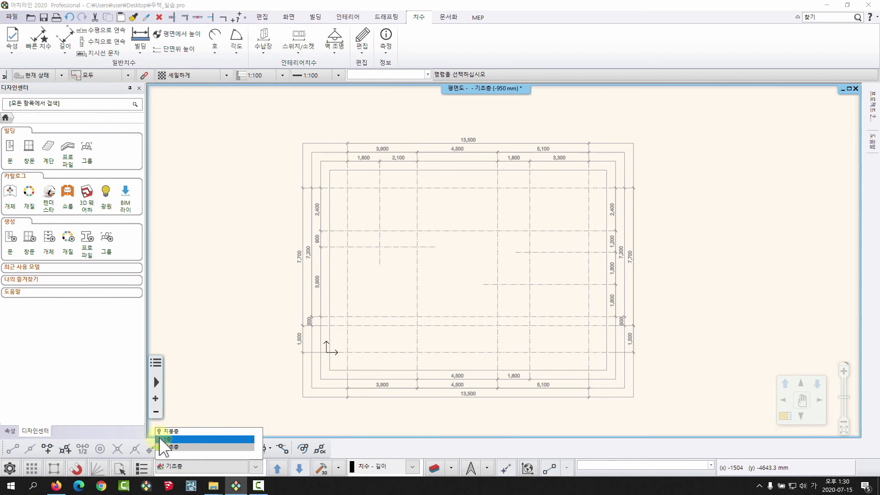
{"action": "left_click", "coordinate": [238, 380]}
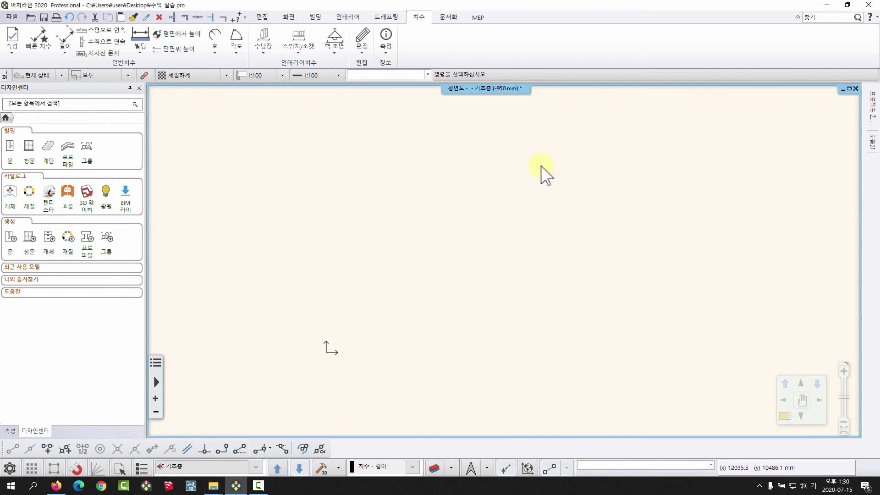
{"action": "middle_click_drag", "start_coordinate": [435, 306], "coordinate": [412, 349]}
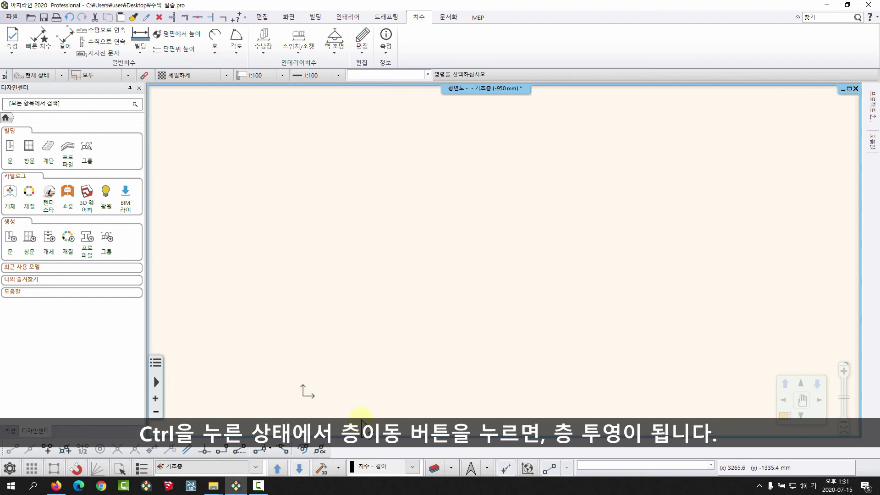
Cycle the projection of the upper floors onto 기초층 through 1층 and 지붕층 with the upward floor command, ending on 1층
{"action": "left_click", "coordinate": [275, 466], "text": "ctrl"}
{"action": "middle_click_drag", "start_coordinate": [423, 352], "coordinate": [437, 318]}
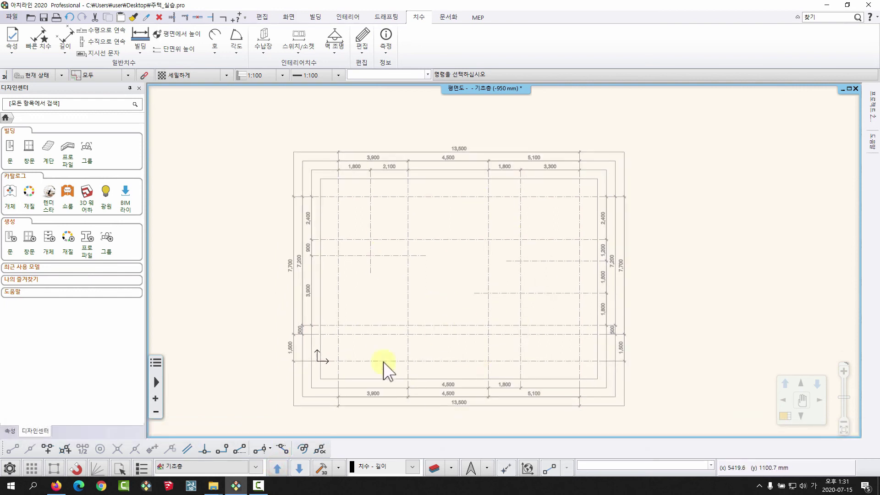
{"action": "left_click", "coordinate": [273, 469], "text": "ctrl"}
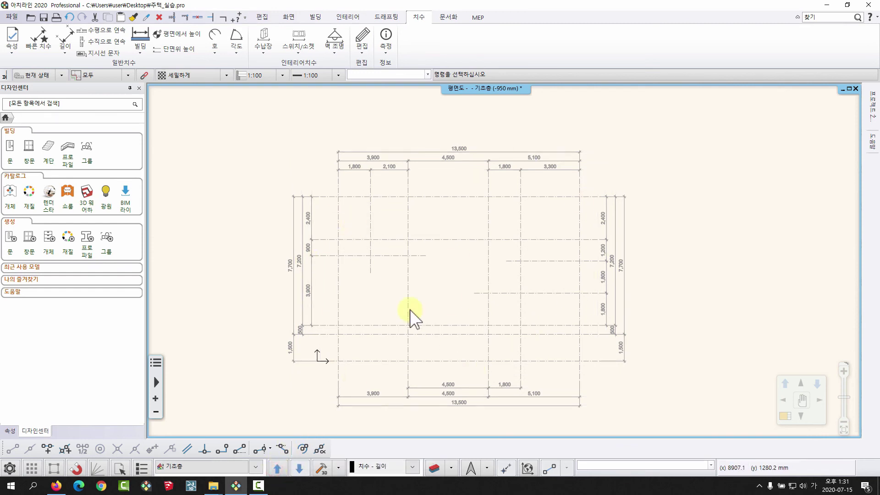
{"action": "left_click", "coordinate": [275, 466]}
{"action": "left_click", "coordinate": [274, 465]}
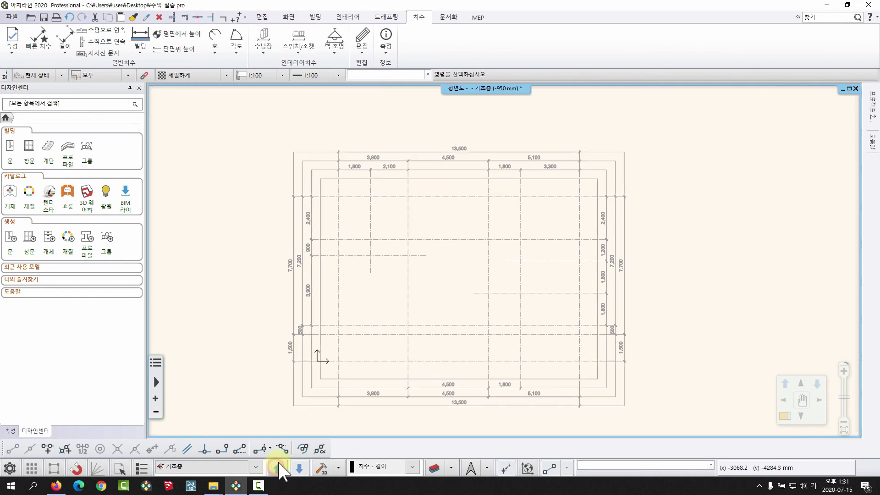
{"action": "left_click", "coordinate": [276, 467]}
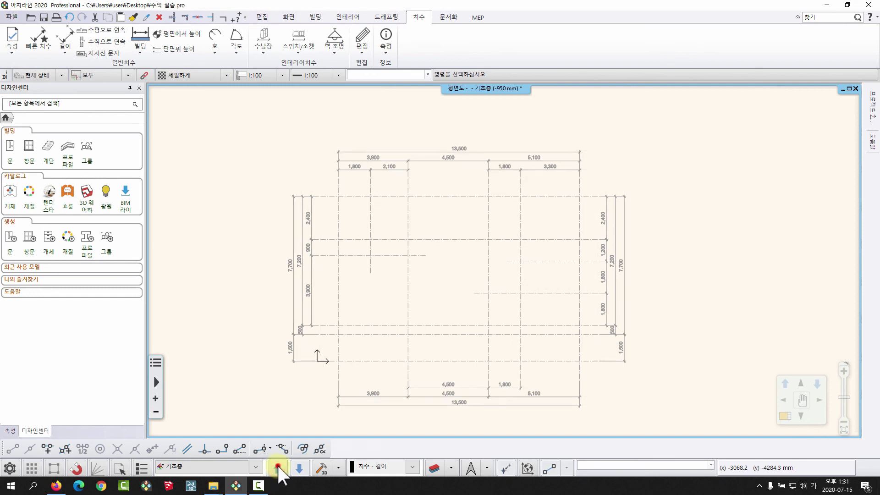
{"action": "left_click", "coordinate": [277, 466]}
{"action": "left_click", "coordinate": [276, 466]}
{"action": "left_click", "coordinate": [278, 466]}
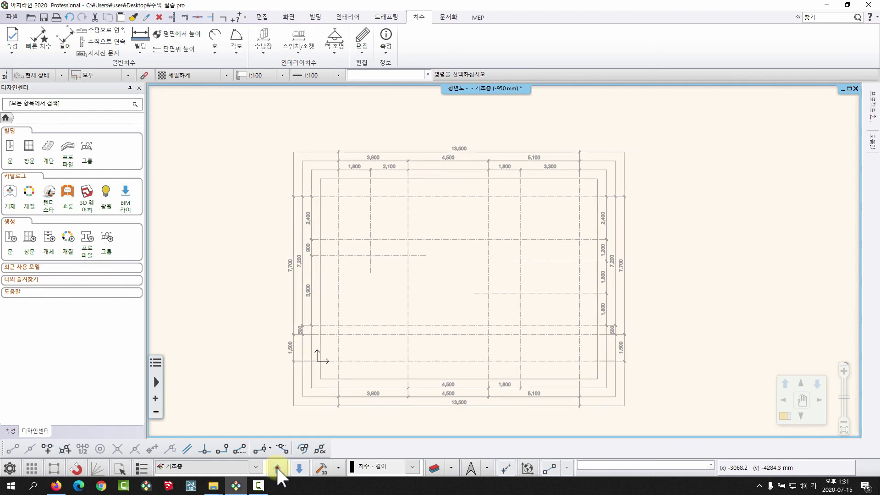
{"action": "left_click", "coordinate": [276, 466]}
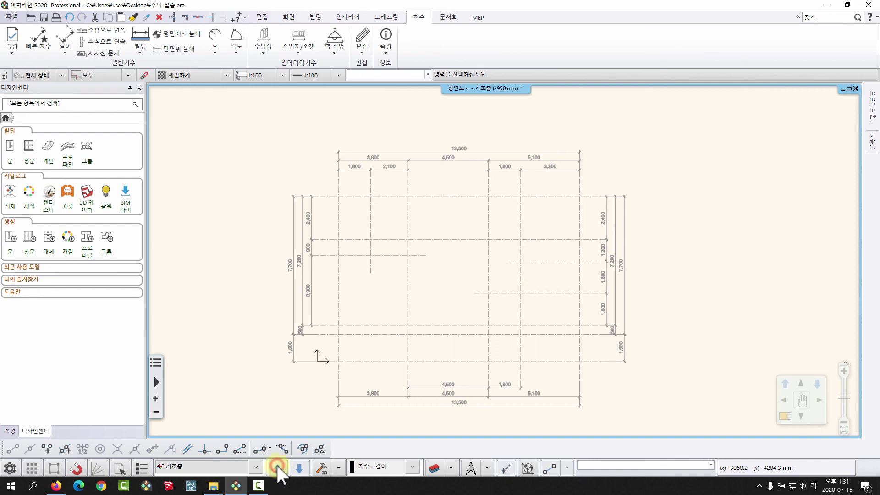
{"action": "left_click", "coordinate": [276, 466]}
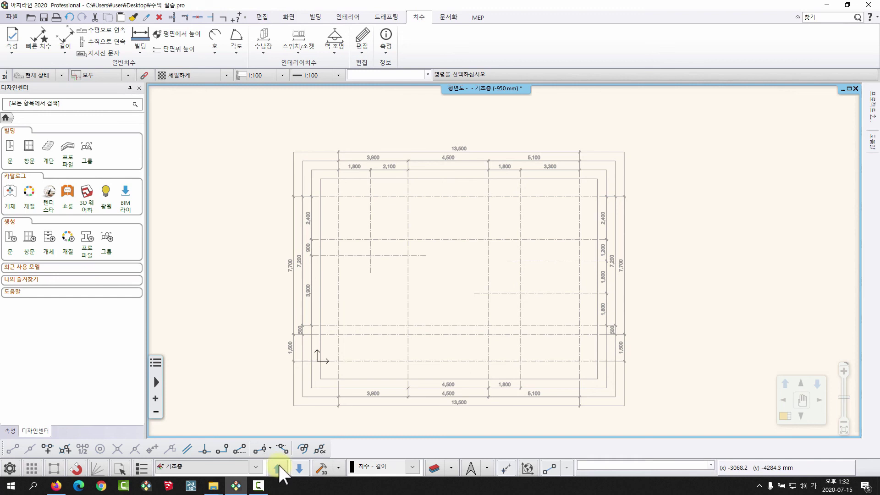
Examine the floor statuses and the status choices for 지붕층 in the floor settings, and leave without changes
{"action": "left_click", "coordinate": [188, 464]}
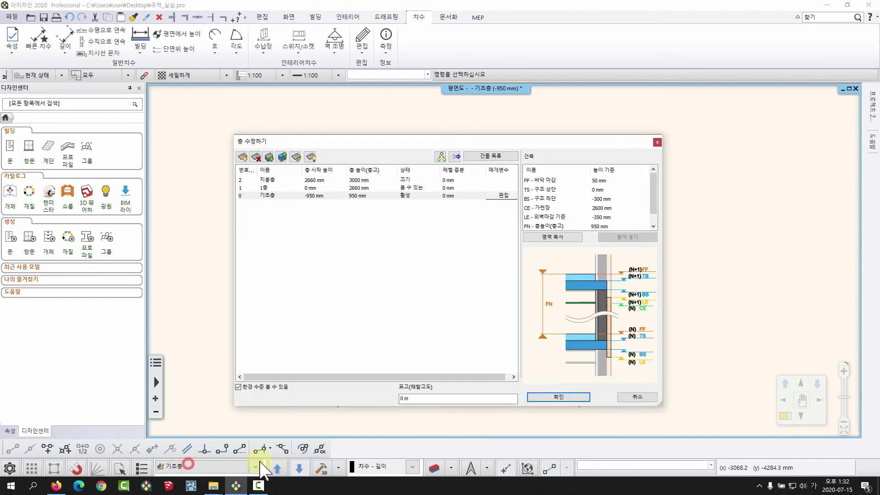
{"action": "left_click", "coordinate": [414, 180]}
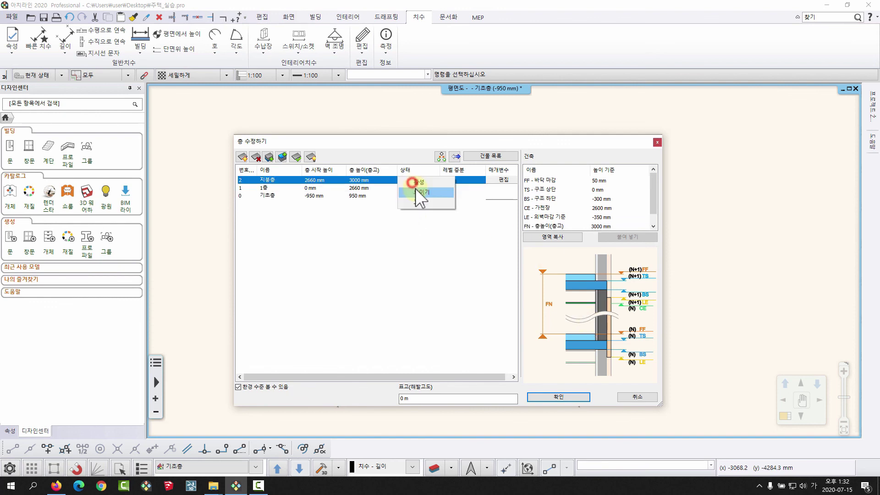
{"action": "left_click", "coordinate": [431, 241]}
{"action": "left_click", "coordinate": [626, 388]}
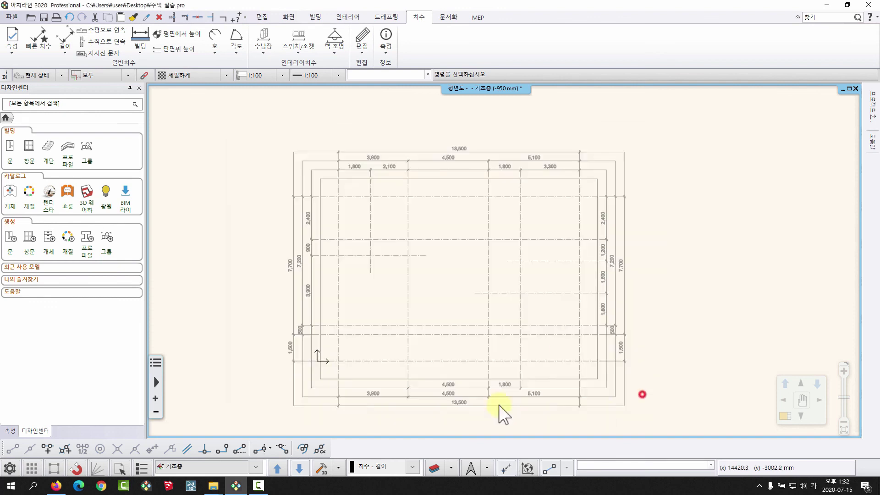
Switch off the light bulb of 1층 in the quick floor selector and project 1층 again with the upward floor command
{"action": "left_click", "coordinate": [256, 467]}
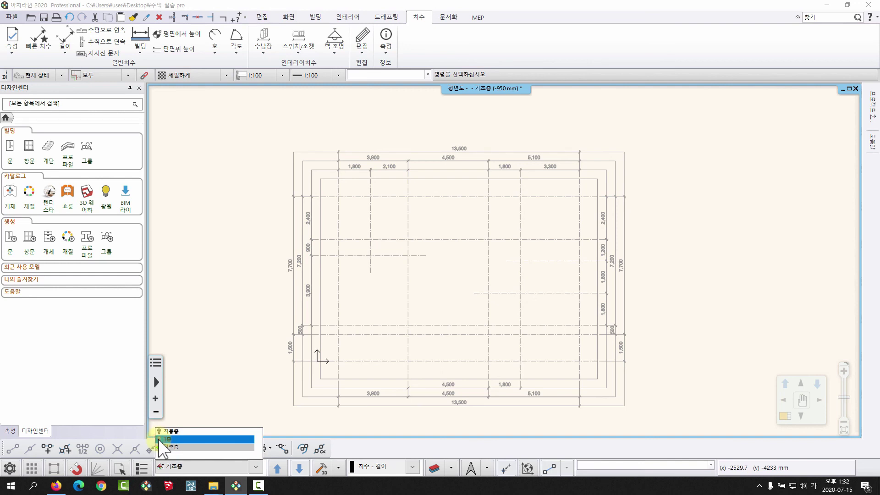
{"action": "left_click", "coordinate": [305, 388]}
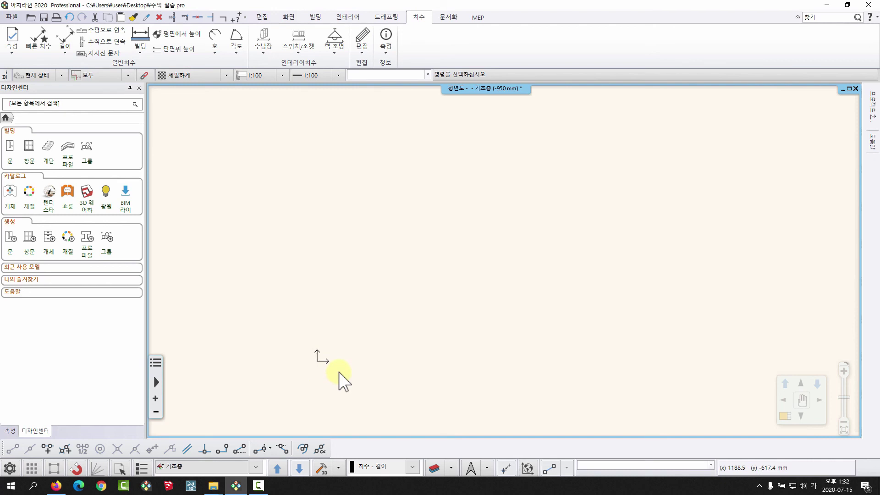
{"action": "left_click", "coordinate": [275, 467]}
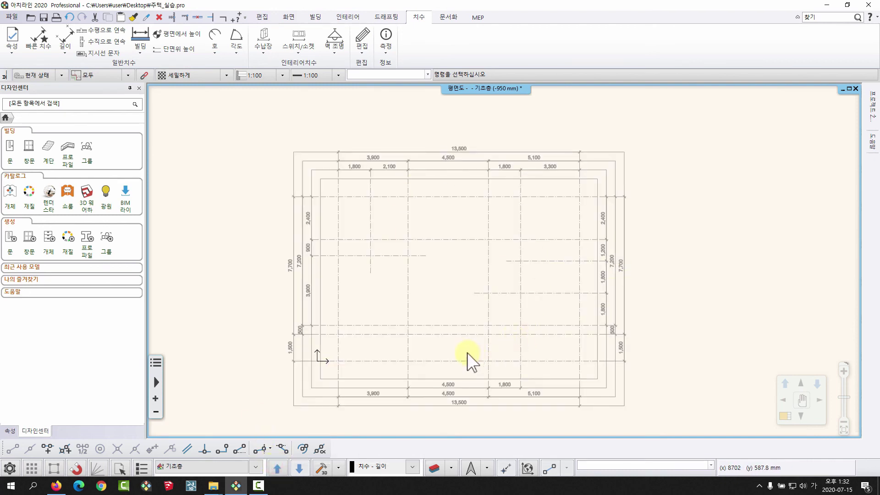
{"action": "middle_click_drag", "start_coordinate": [480, 309], "coordinate": [494, 297]}
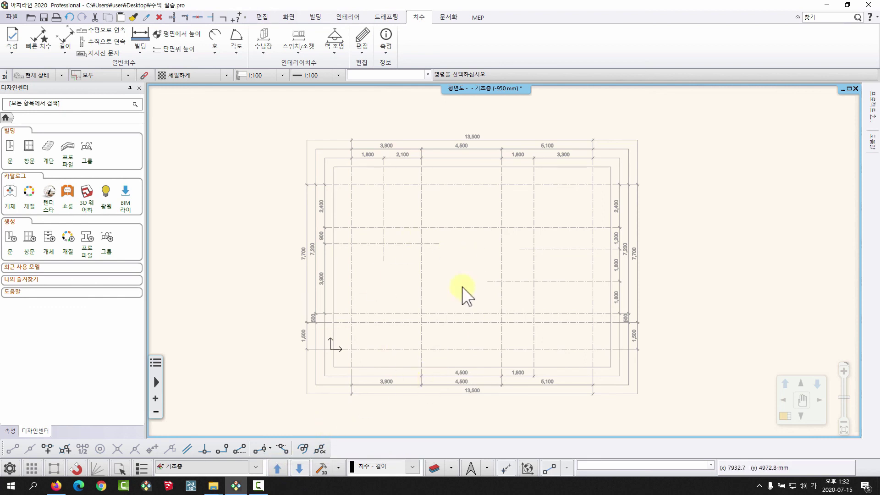
Check the floor list, move up to 1층 and back to 기초층, and project 1층 onto 기초층 again
{"action": "left_click", "coordinate": [256, 466]}
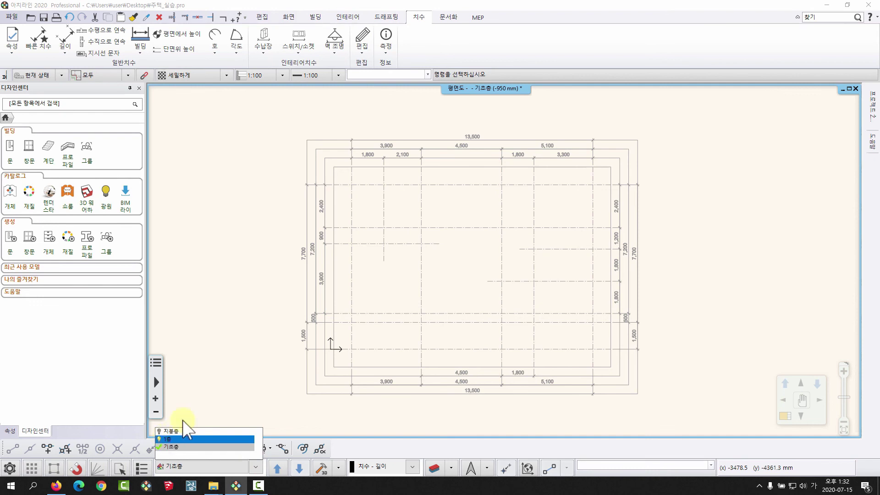
{"action": "left_click", "coordinate": [236, 311]}
{"action": "left_click", "coordinate": [266, 340]}
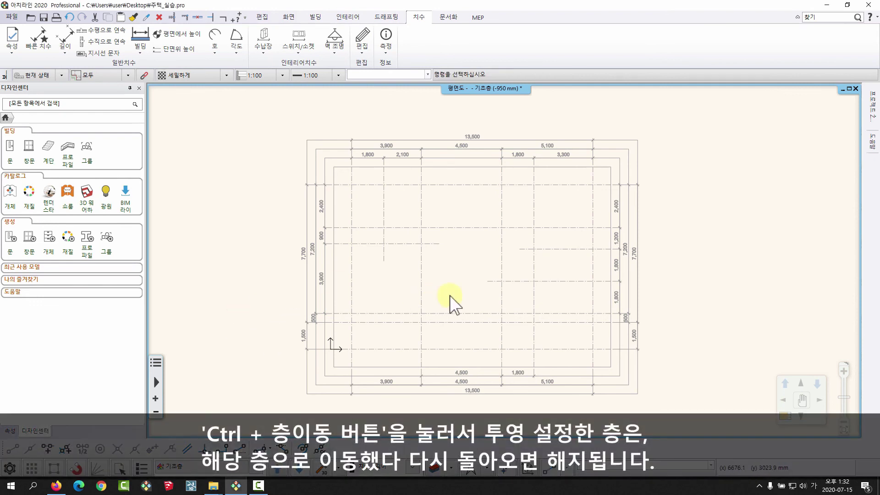
{"action": "key", "text": "Page_Up"}
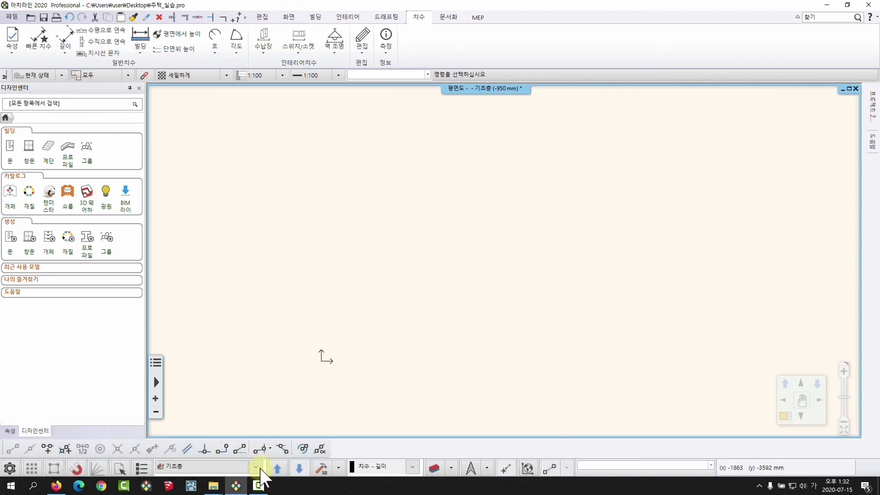
{"action": "left_click", "coordinate": [276, 466]}
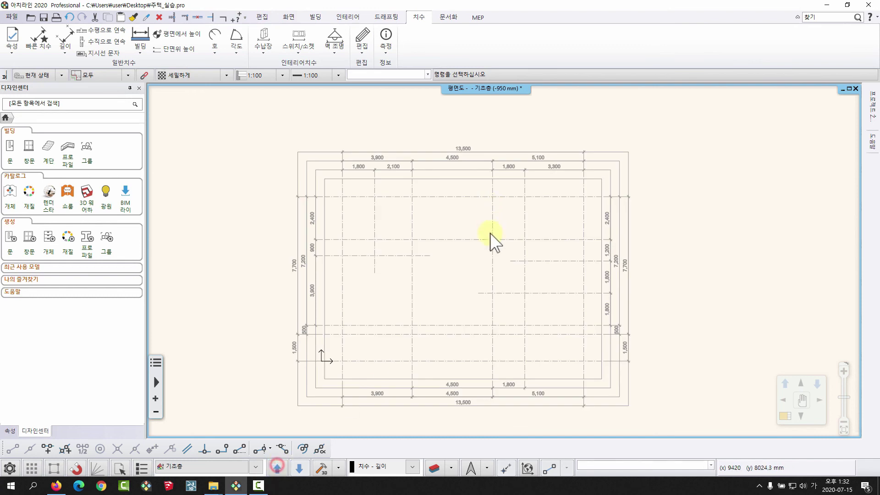